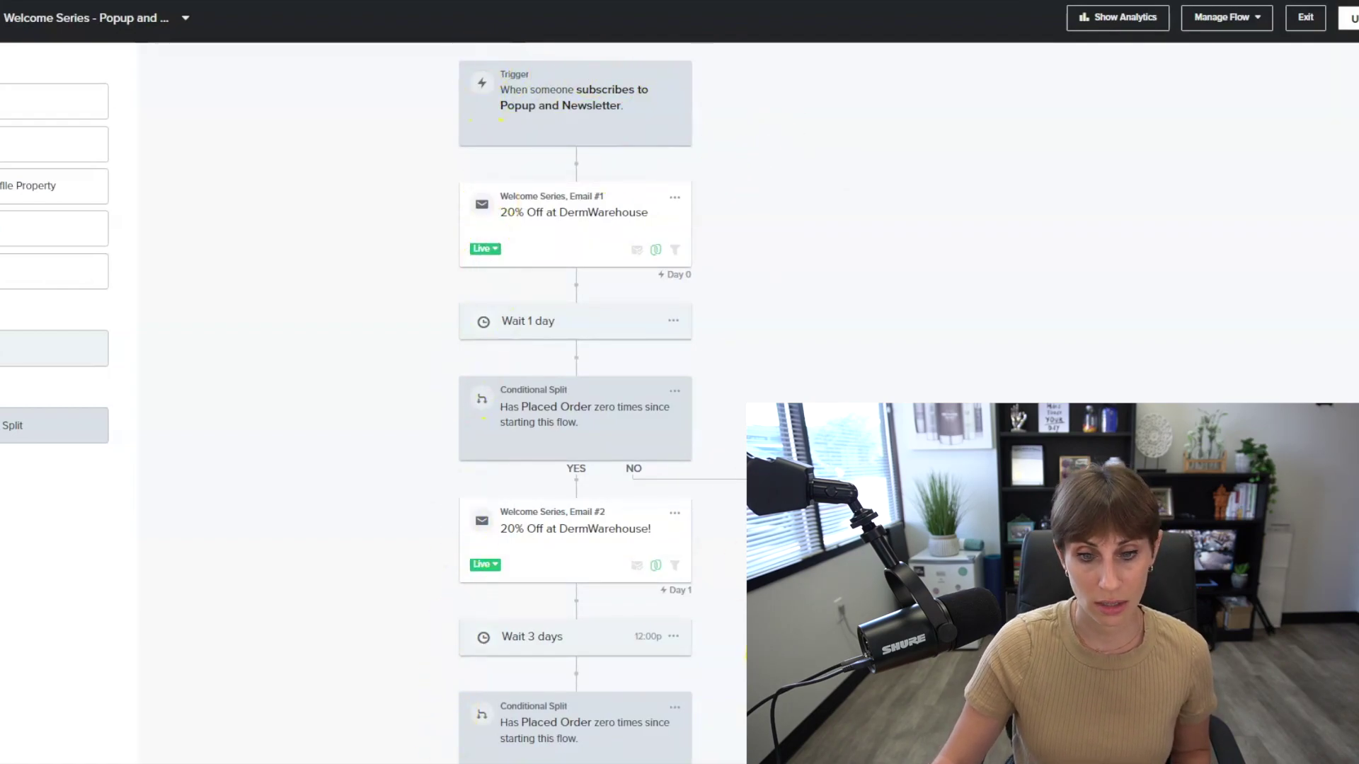
# Examine the Welcome Series flow from its trigger through the emails, time delays and conditional splits.
pyautogui.scroll(-2, 575, 397)
pyautogui.scroll(-1, 575, 396)
pyautogui.scroll(3, 576, 396)
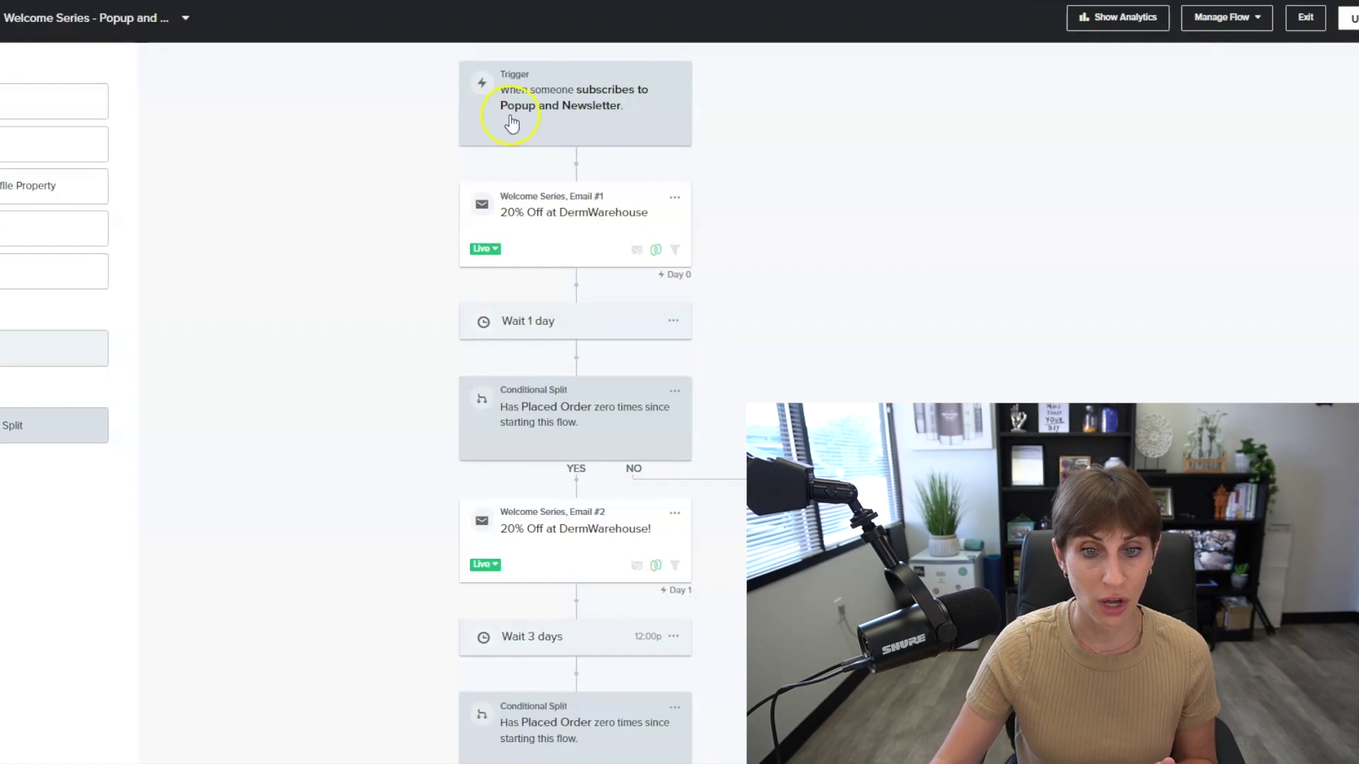
pyautogui.scroll(-3, 692, 388)
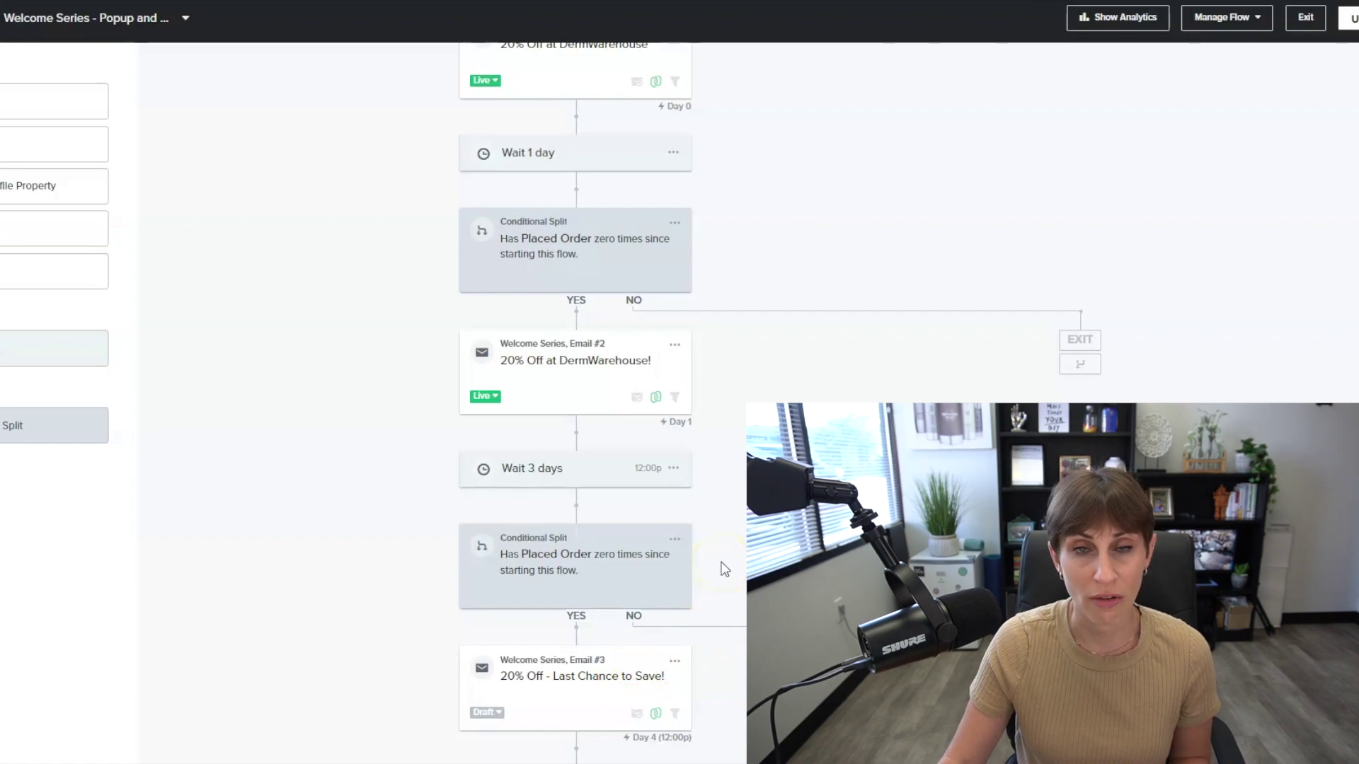
pyautogui.scroll(3, 724, 568)
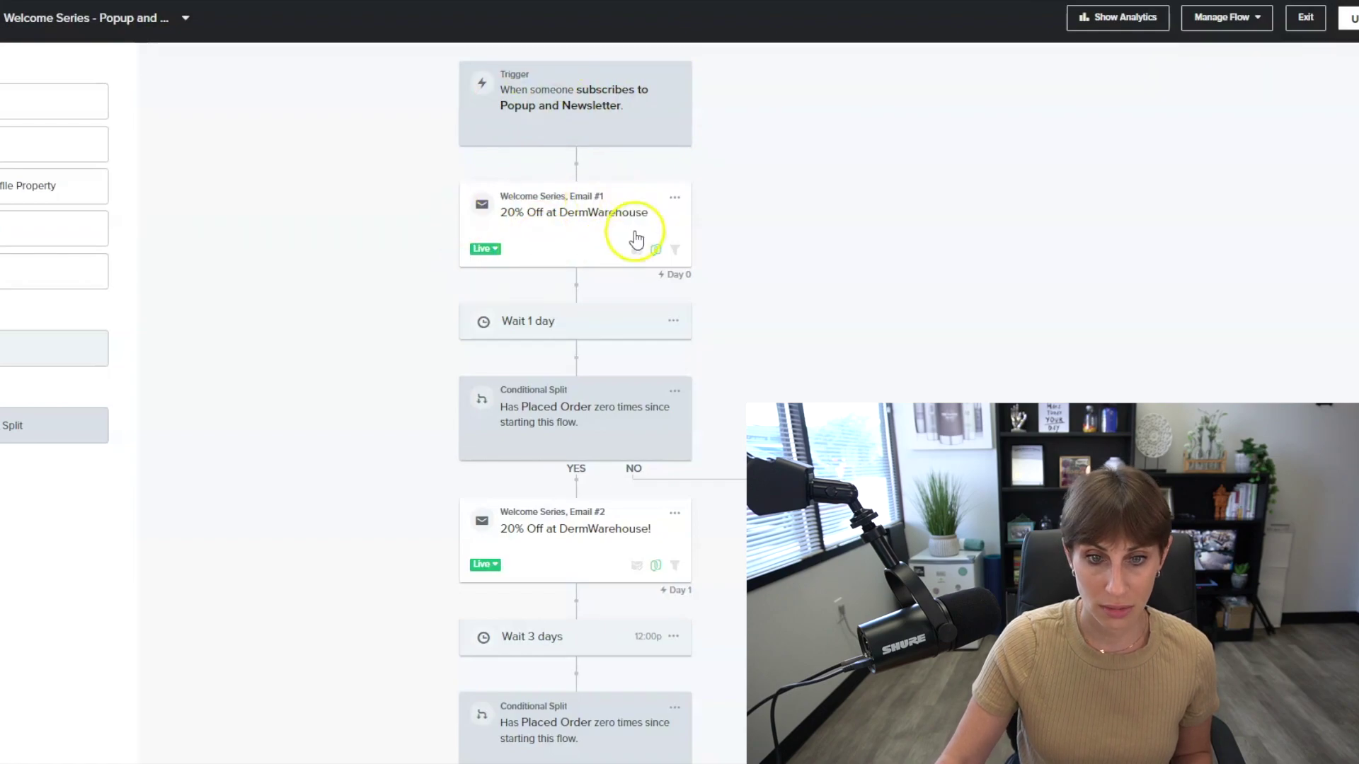
pyautogui.click(674, 202)
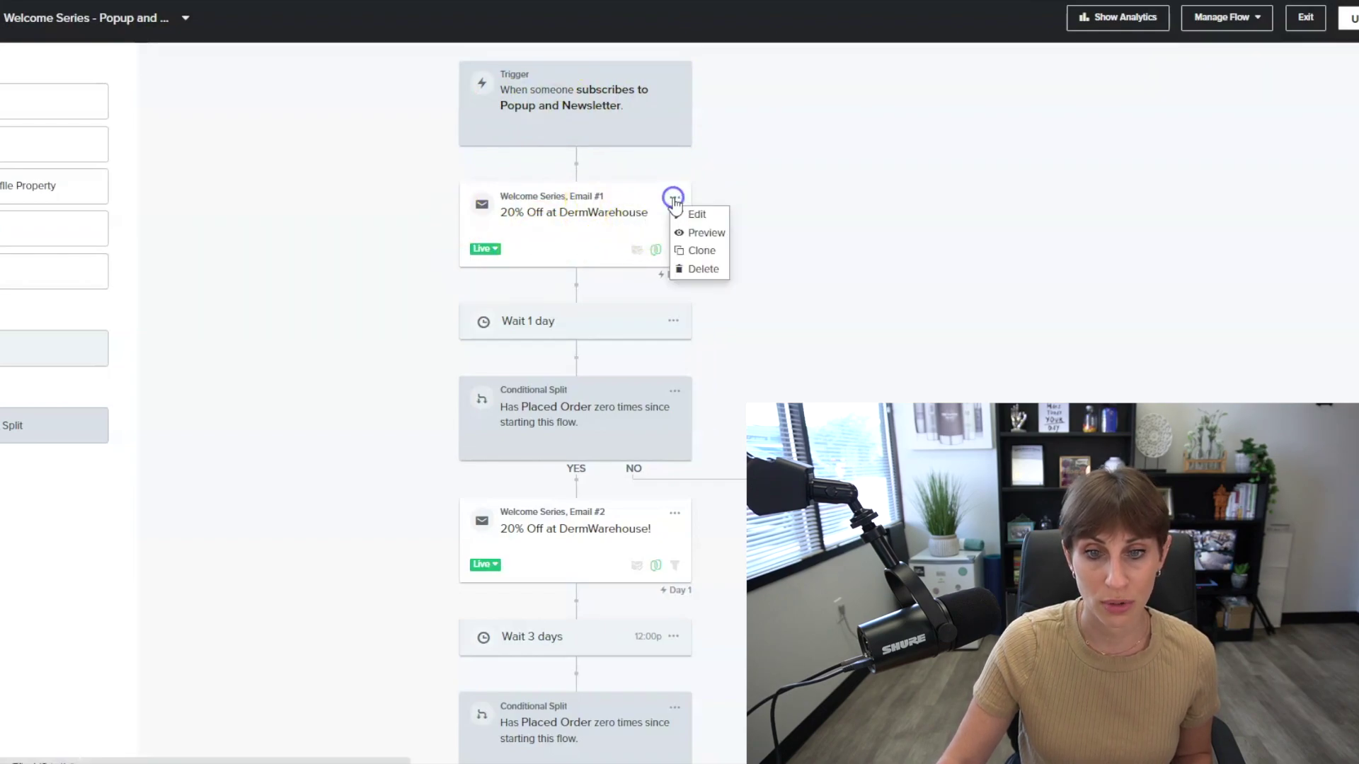
pyautogui.click(808, 199)
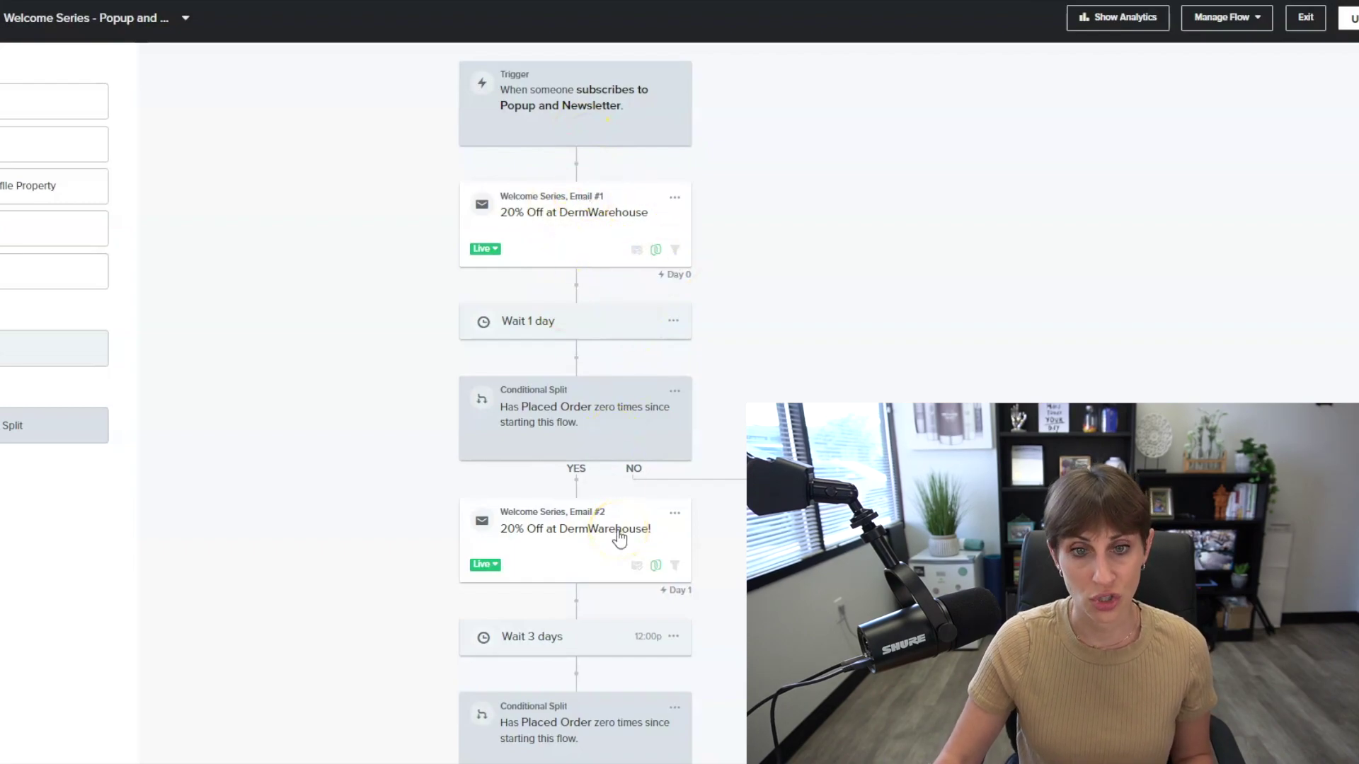
# Open Welcome Series, Email #1 in the email editor and review its content from the header down.
pyautogui.click(676, 199)
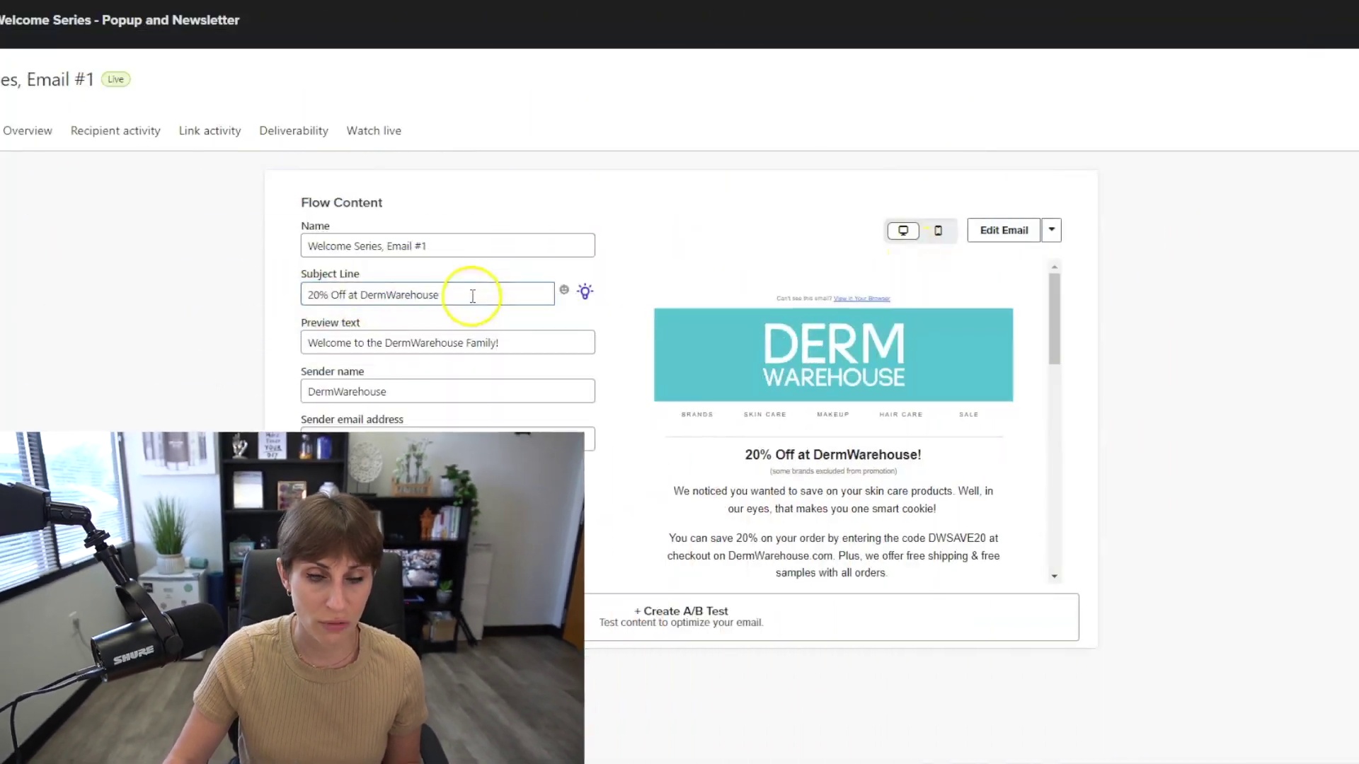
pyautogui.click(999, 234)
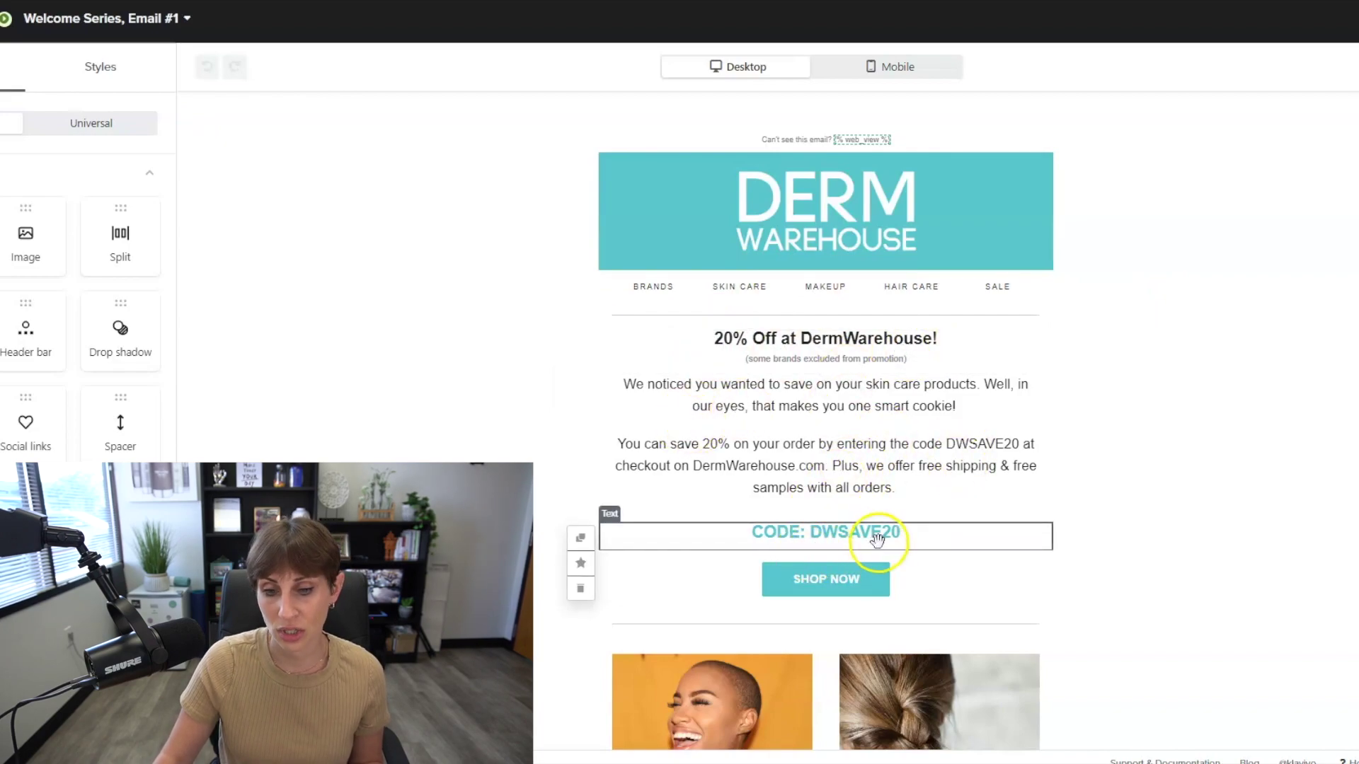
pyautogui.scroll(-1, 1092, 528)
pyautogui.scroll(-3, 1091, 528)
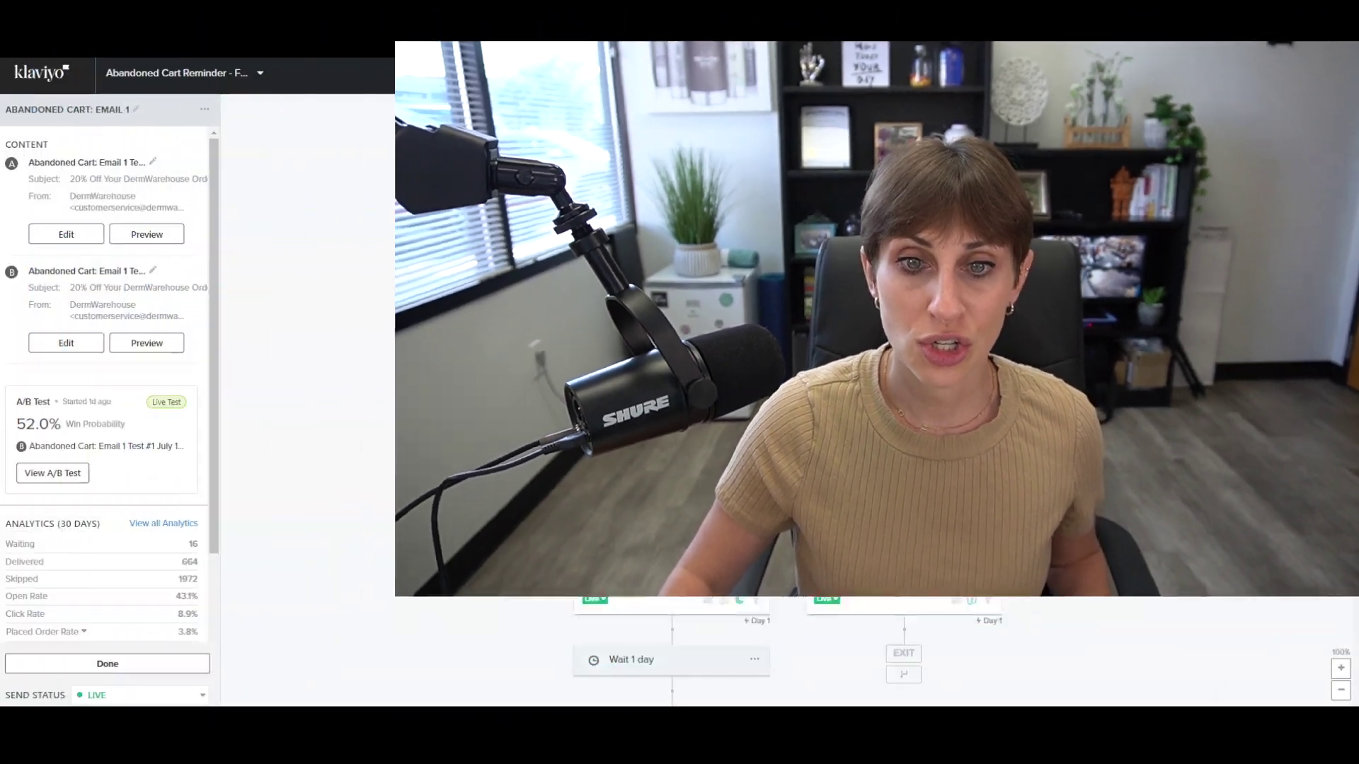
# Review the flow filters on the Started Checkout trigger of the Abandoned Cart Reminder flow.
pyautogui.click(723, 147)
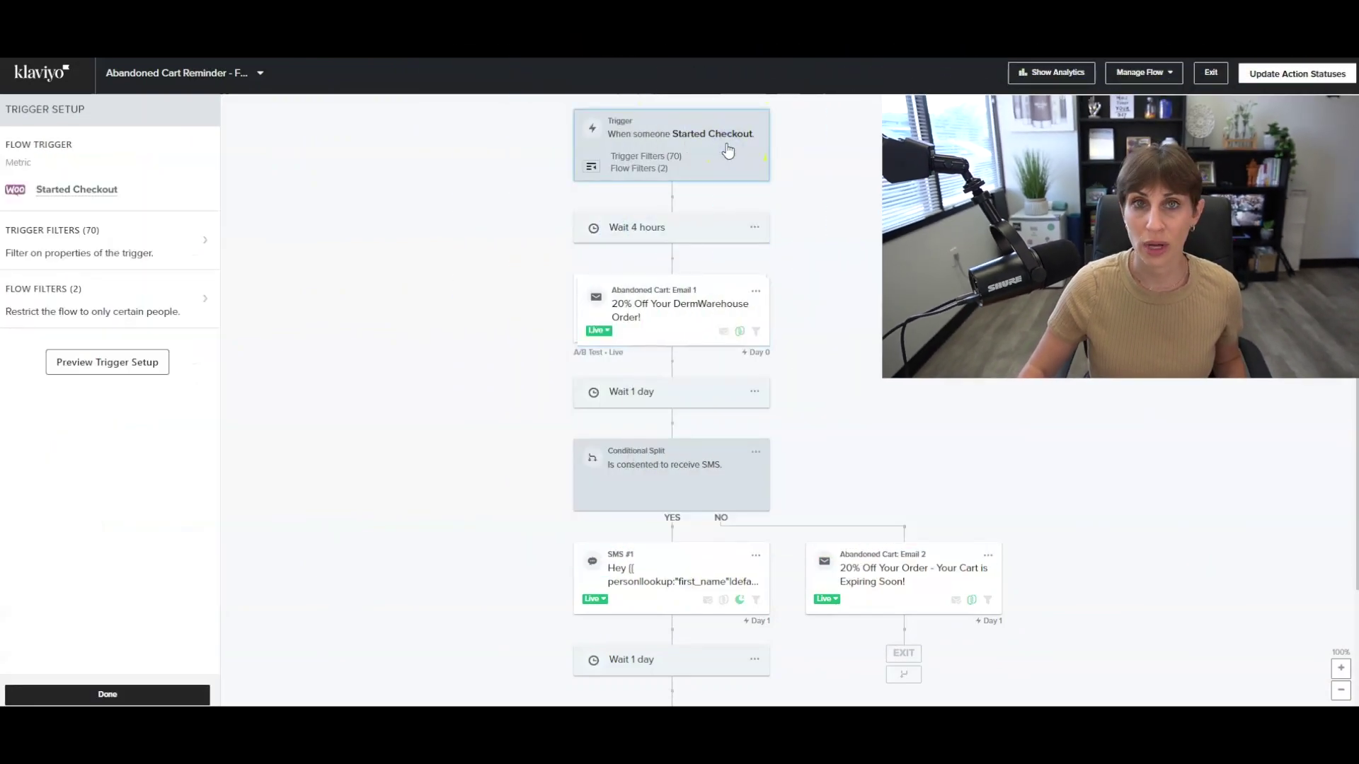
pyautogui.click(141, 299)
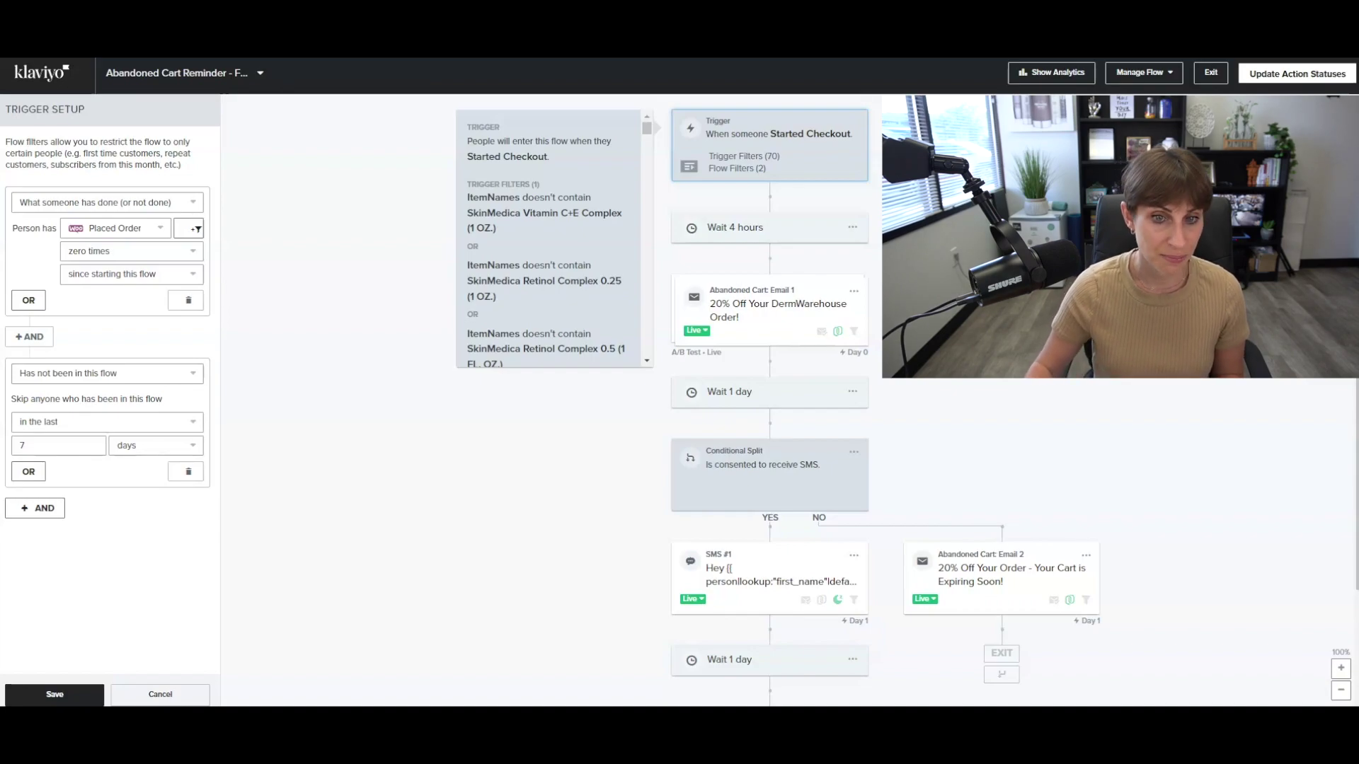
pyautogui.click(754, 143)
pyautogui.click(804, 152)
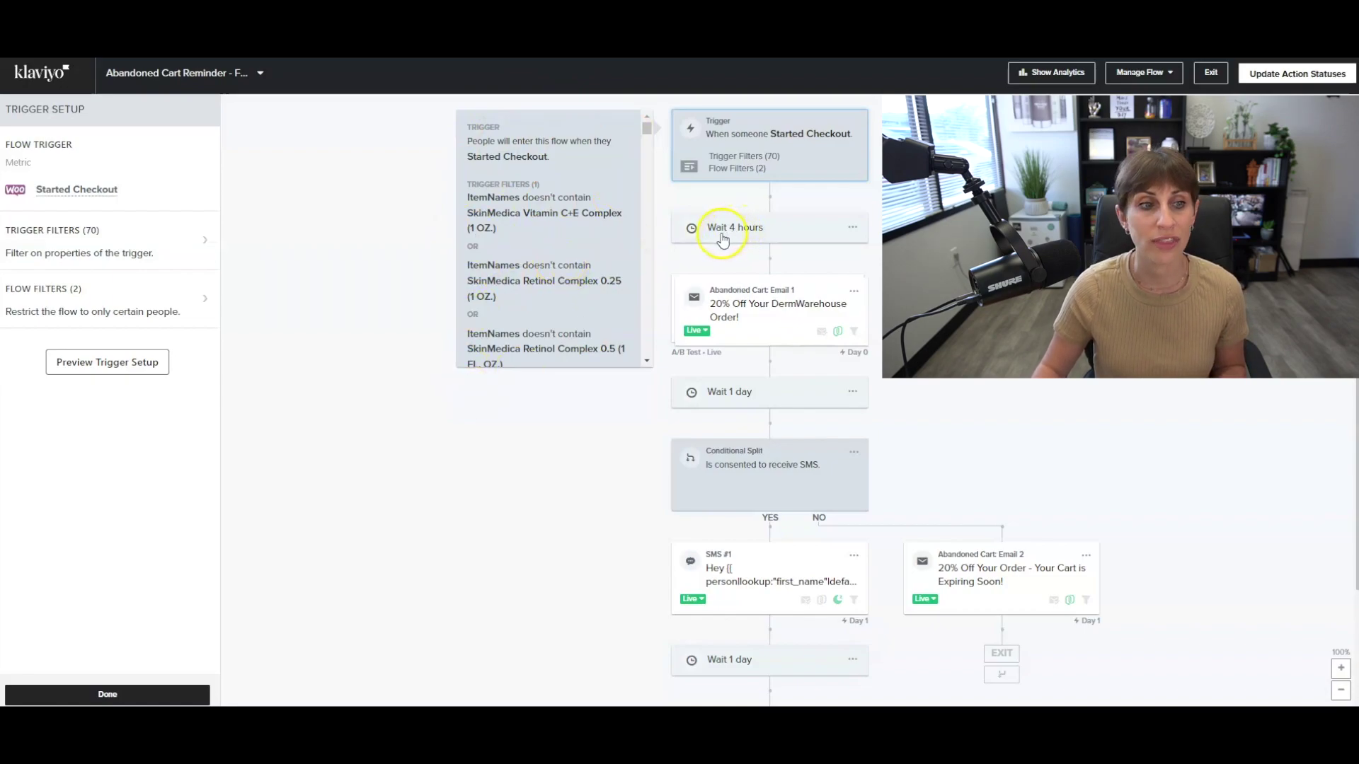
pyautogui.click(145, 303)
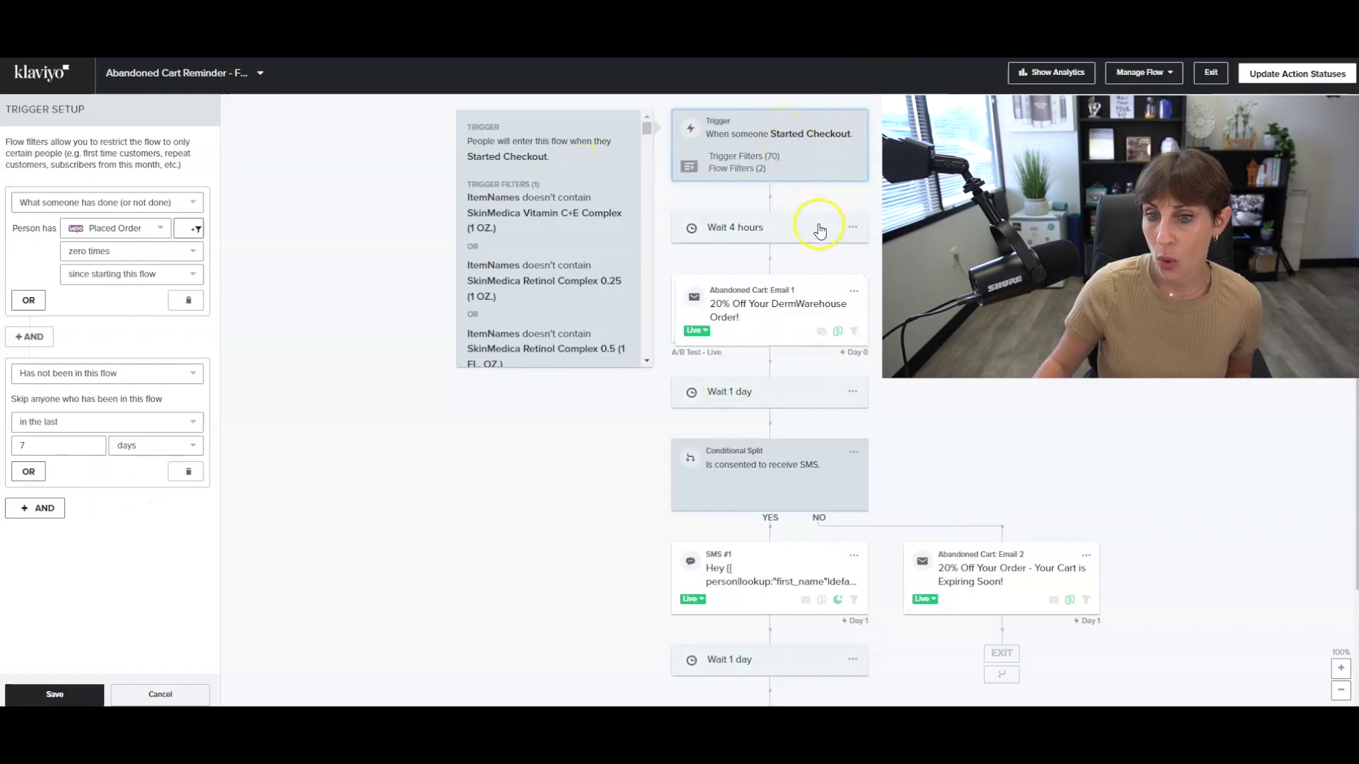
# Open Variation A of Abandoned Cart: Email 1 in the editor and preview it with a recent Started Checkout event.
pyautogui.click(814, 292)
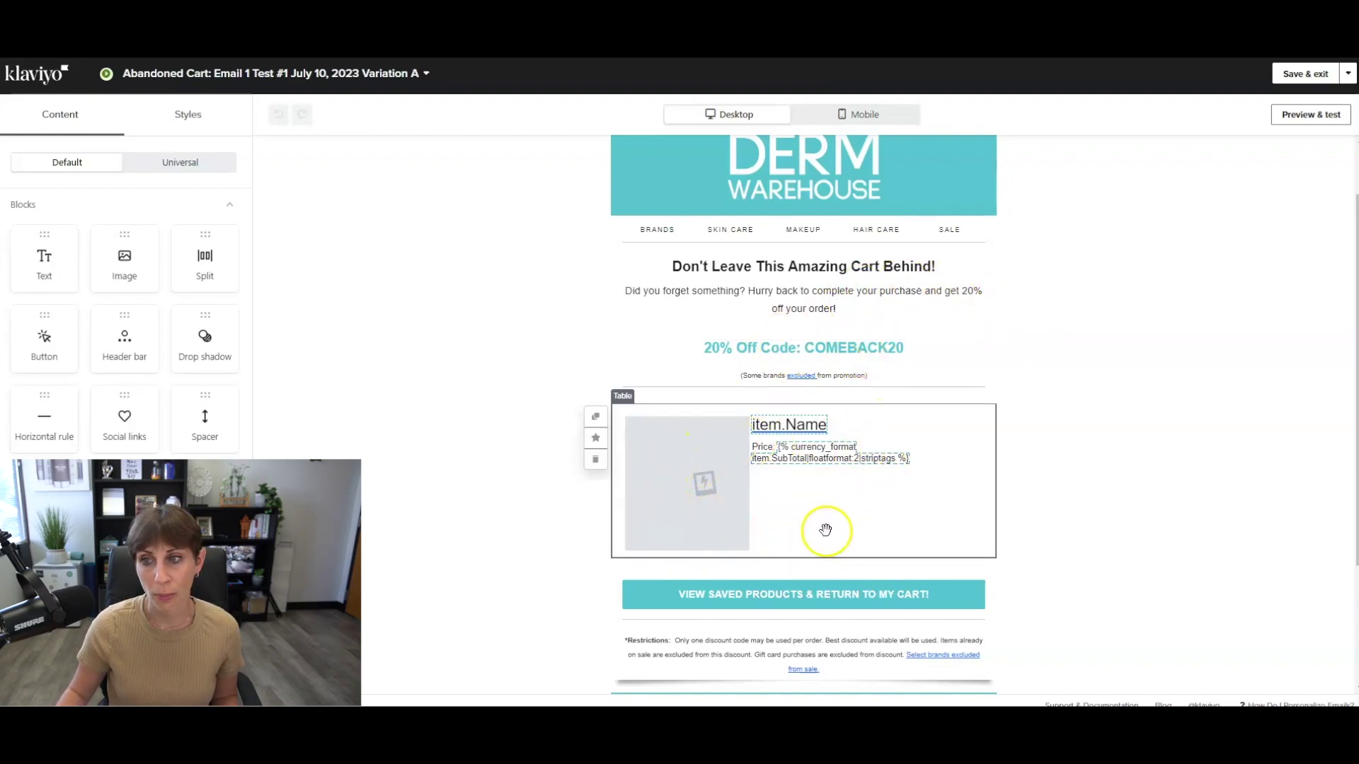
pyautogui.click(1334, 117)
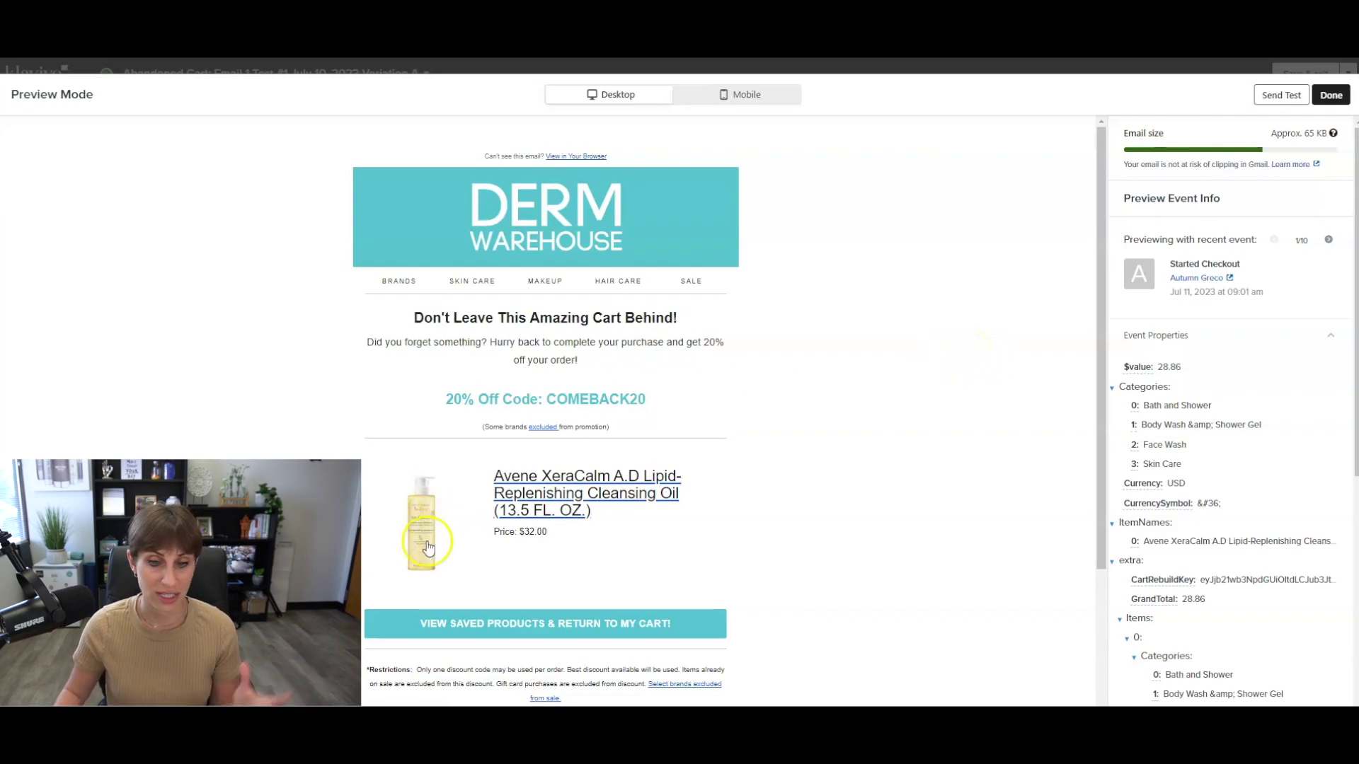
pyautogui.scroll(-2, 621, 501)
pyautogui.click(332, 405)
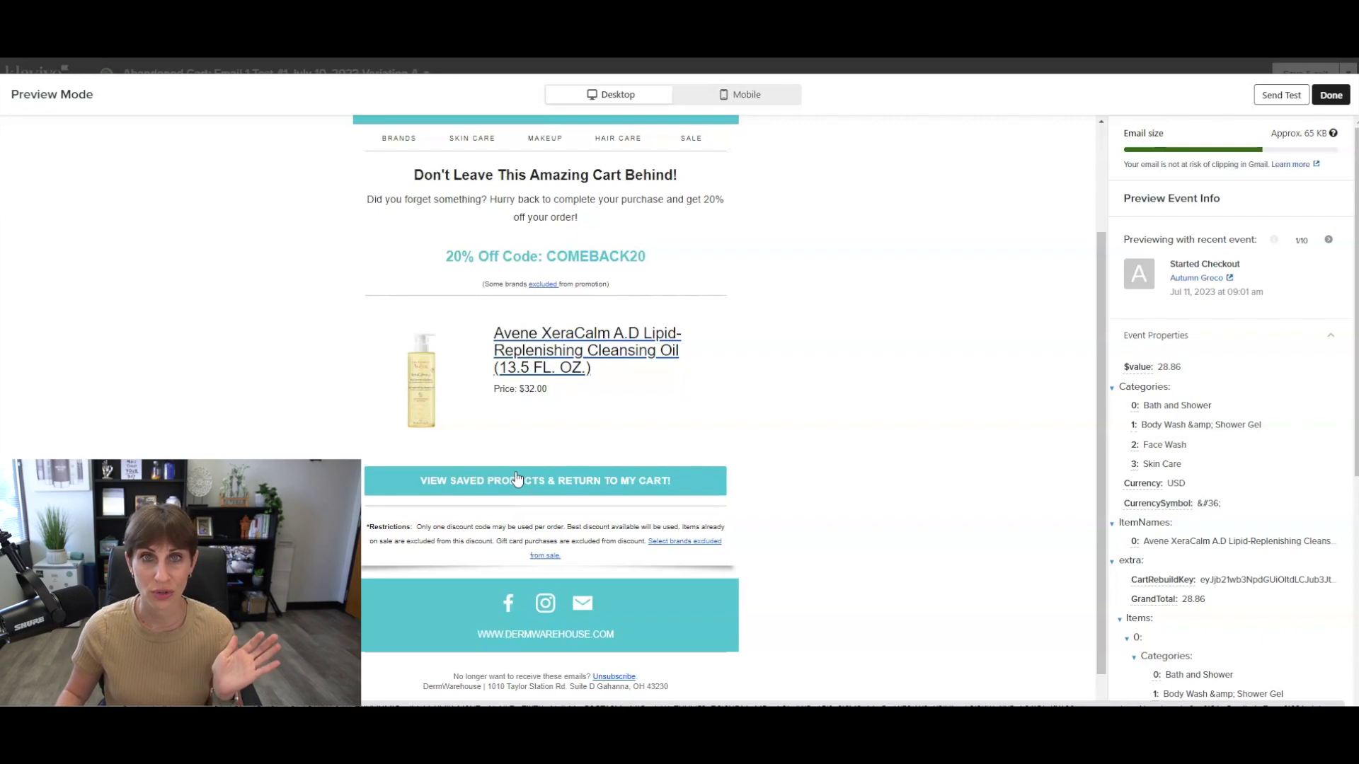
pyautogui.click(1327, 94)
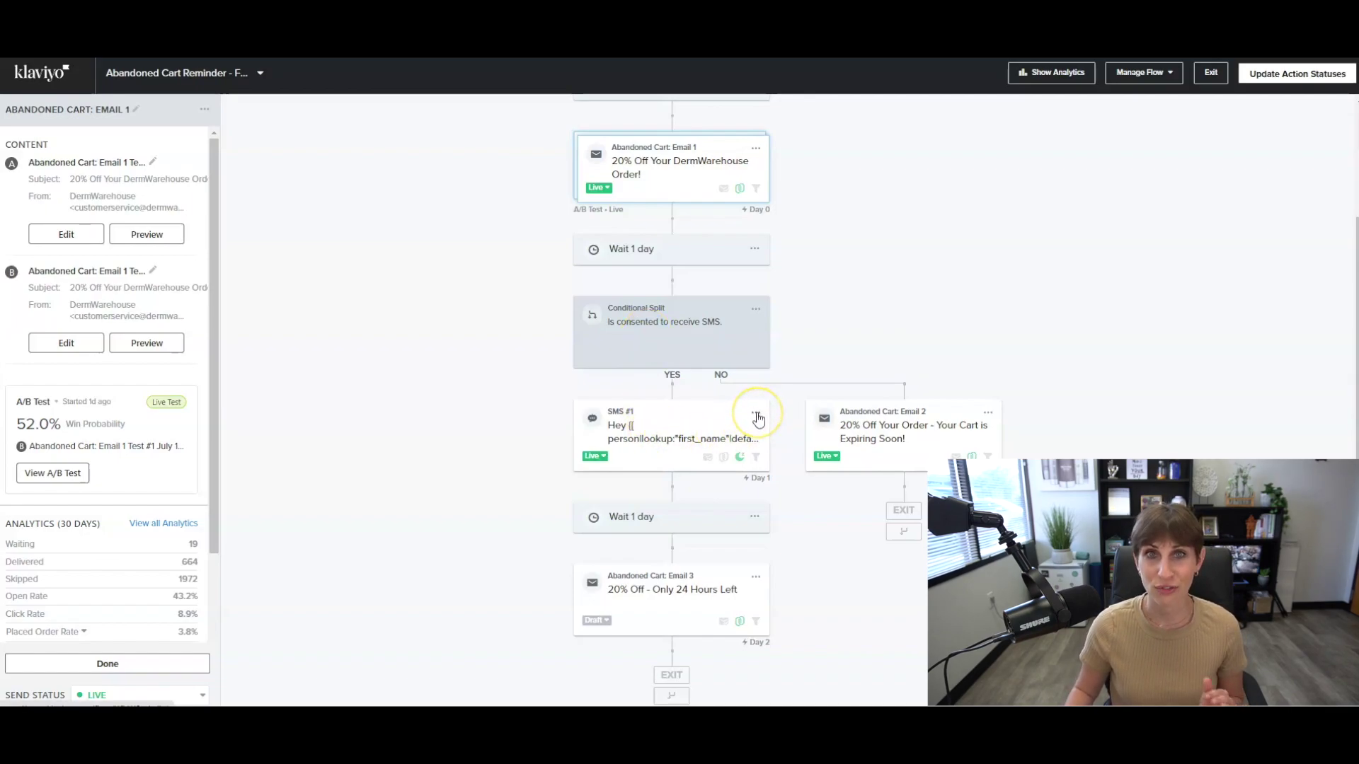
# Open the SMS #1 message of the Abandoned Cart Reminder flow for editing.
pyautogui.click(757, 418)
pyautogui.click(777, 428)
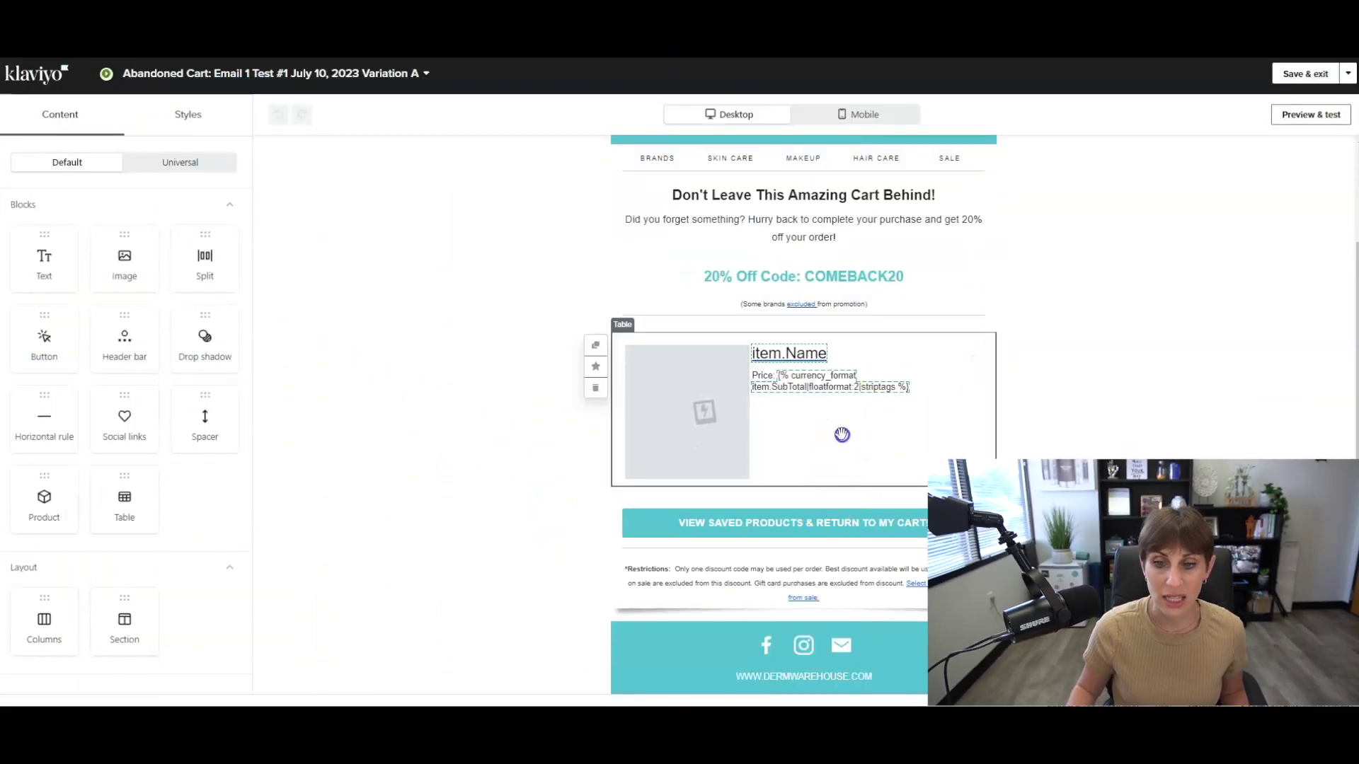
# Save the dynamic product table in Abandoned Cart: Email 1 Variation A as universal content named "Abandoned Cart Block" and open the email preview.
pyautogui.click(839, 433)
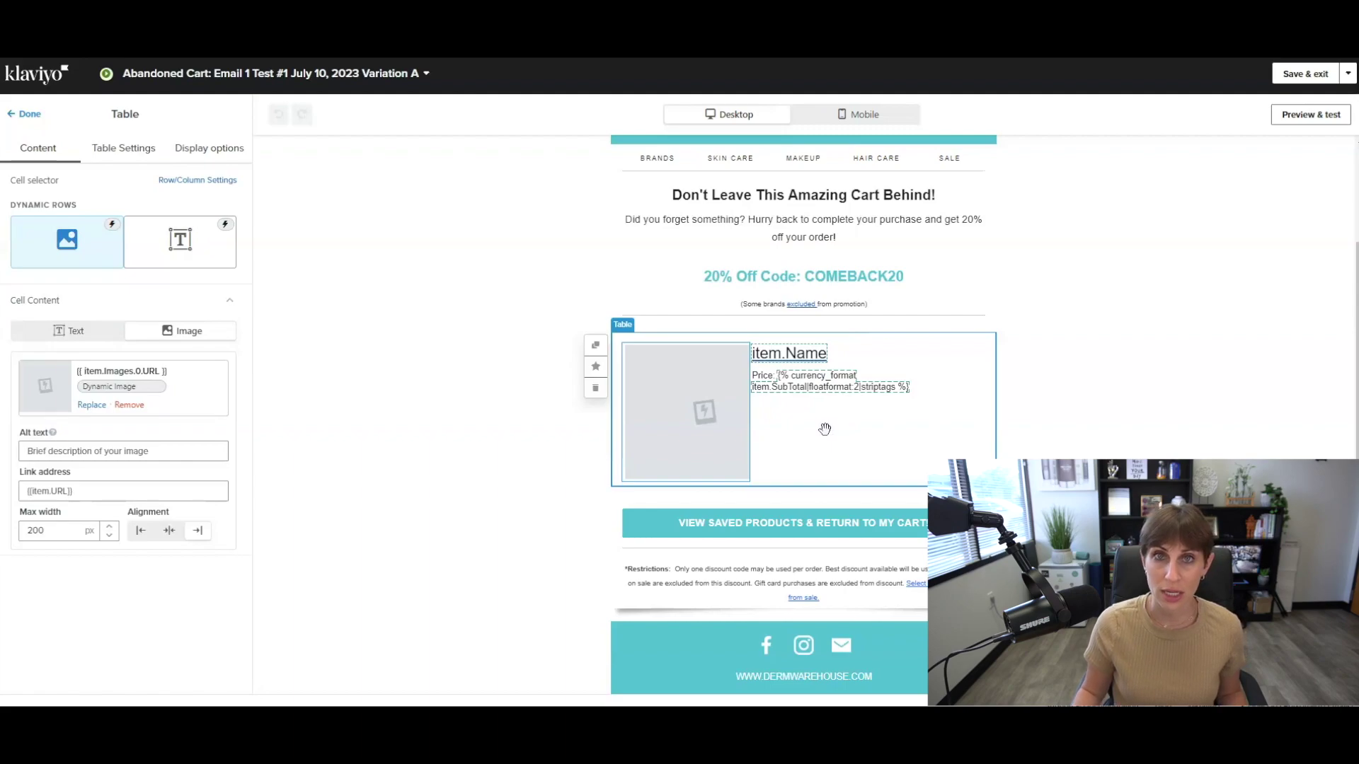
pyautogui.click(766, 351)
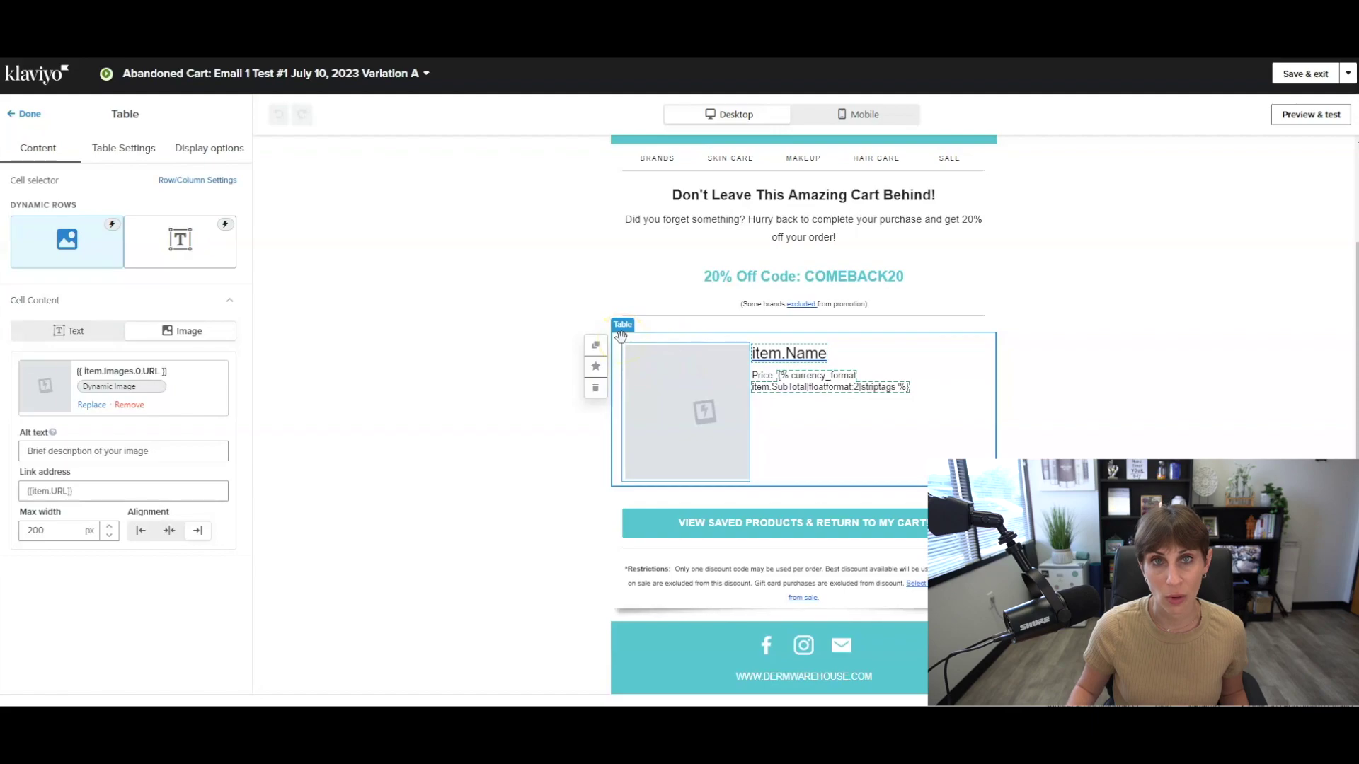
pyautogui.click(796, 440)
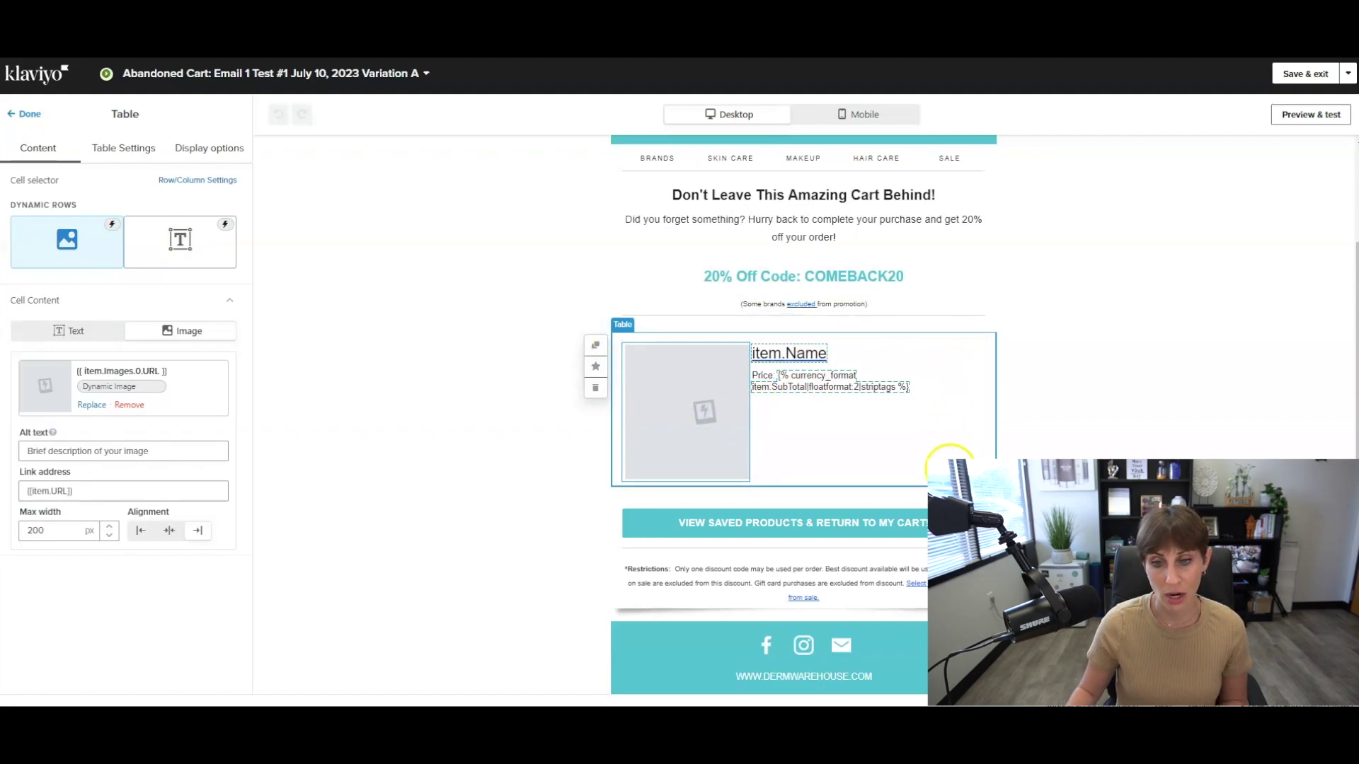
pyautogui.click(594, 368)
pyautogui.doubleClick(556, 266)
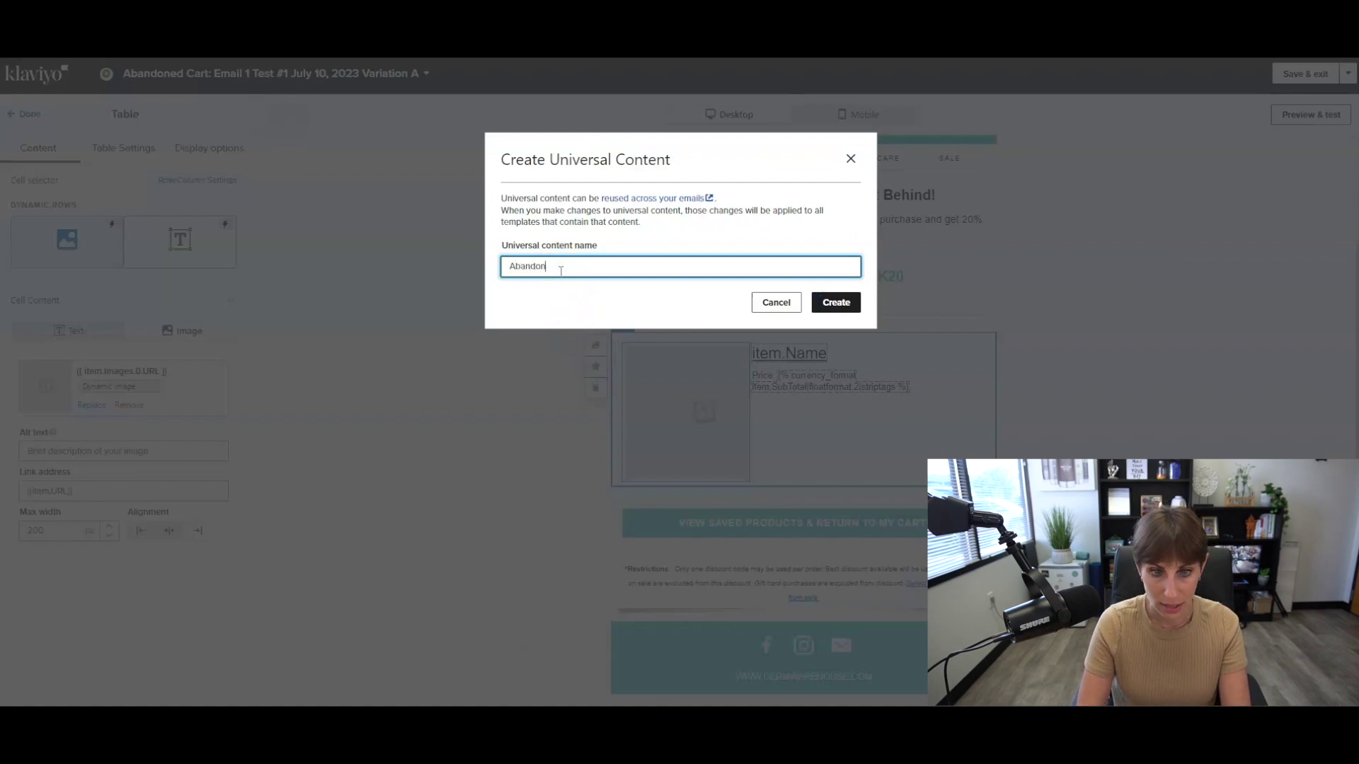
pyautogui.write('Bloc')
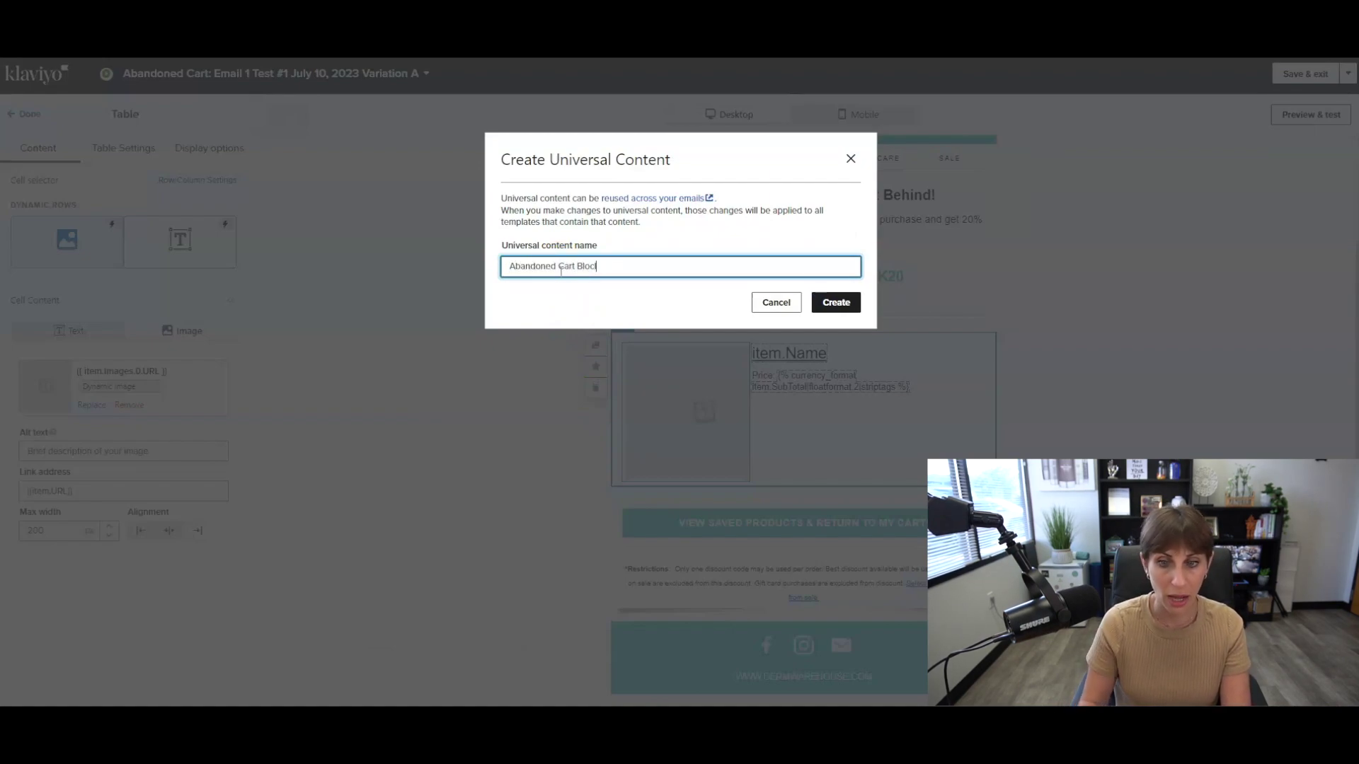
pyautogui.write('k')
pyautogui.click(837, 303)
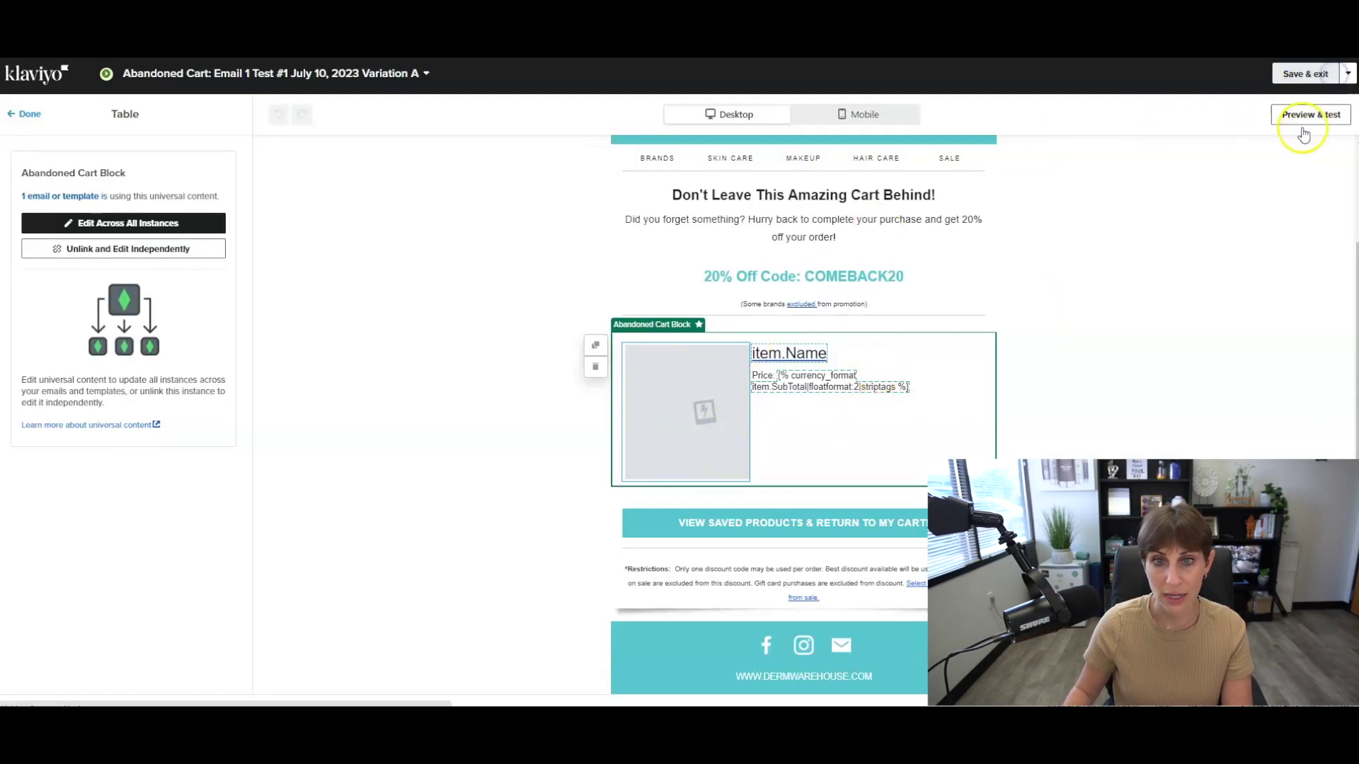
pyautogui.click(1300, 118)
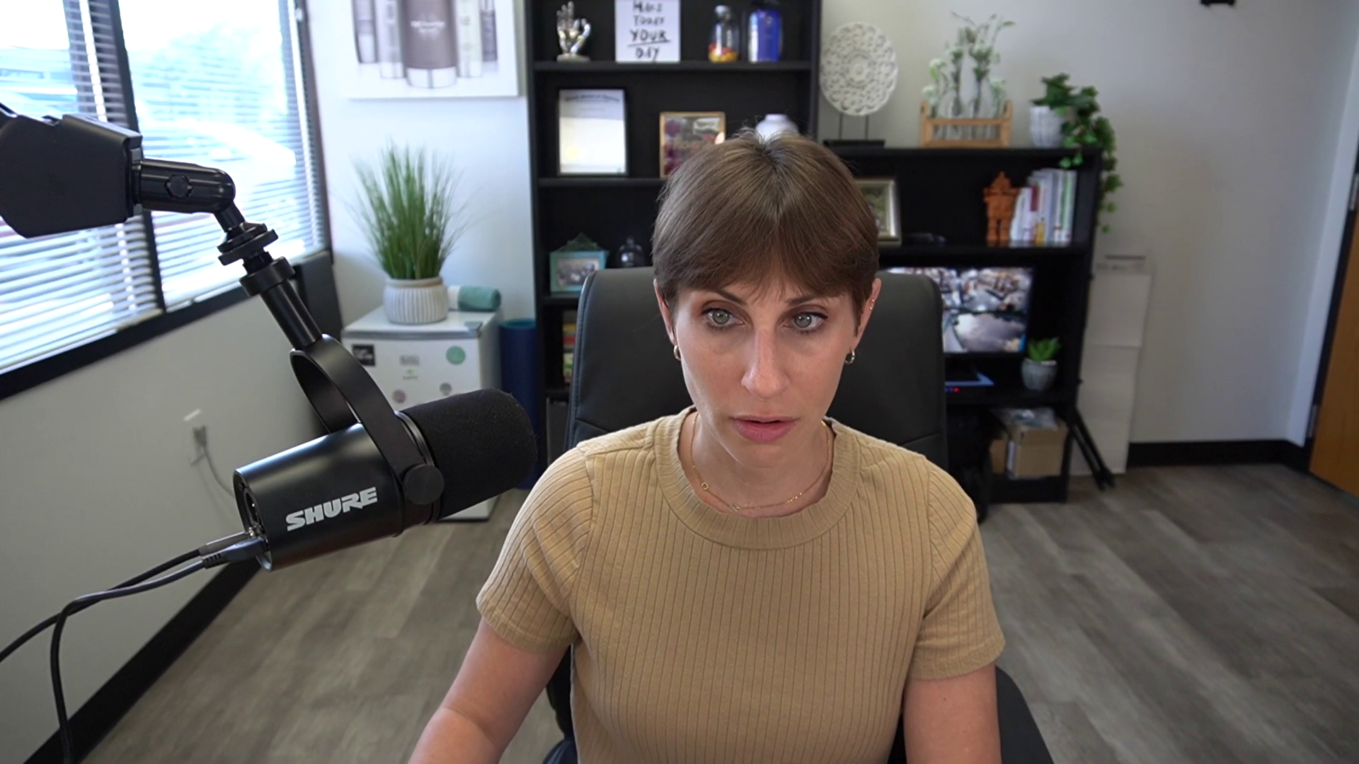
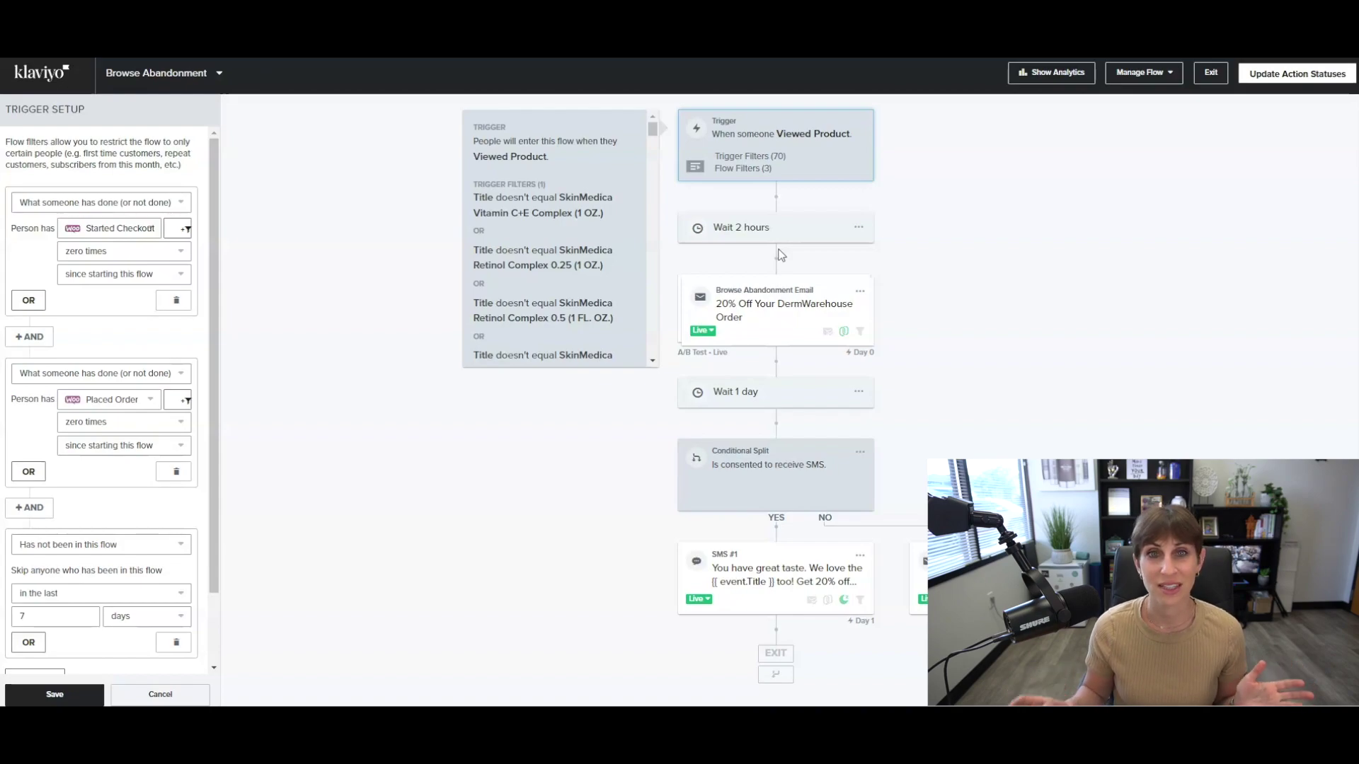
# Examine the Browse Abandonment Email's variations, A/B test, 30-day analytics and settings in the Browse Abandonment flow.
pyautogui.click(819, 306)
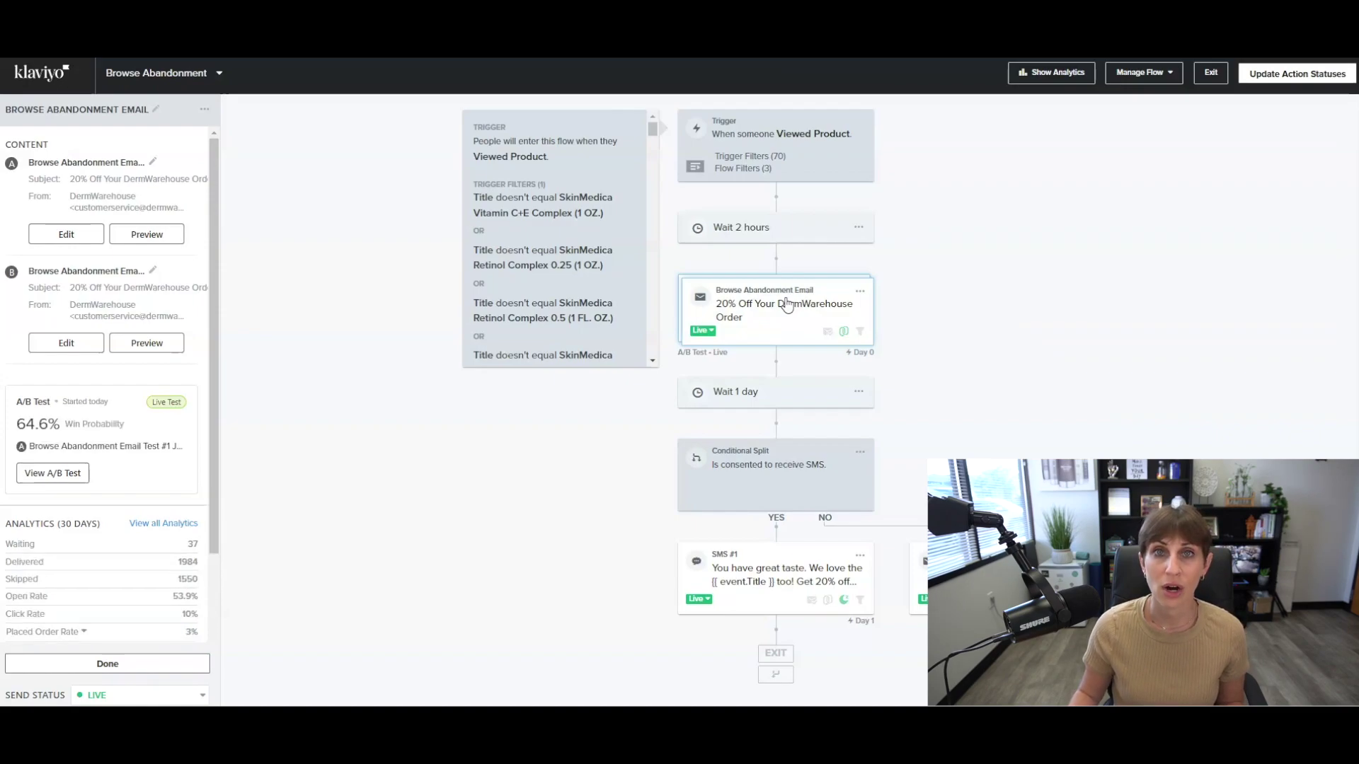
pyautogui.click(780, 306)
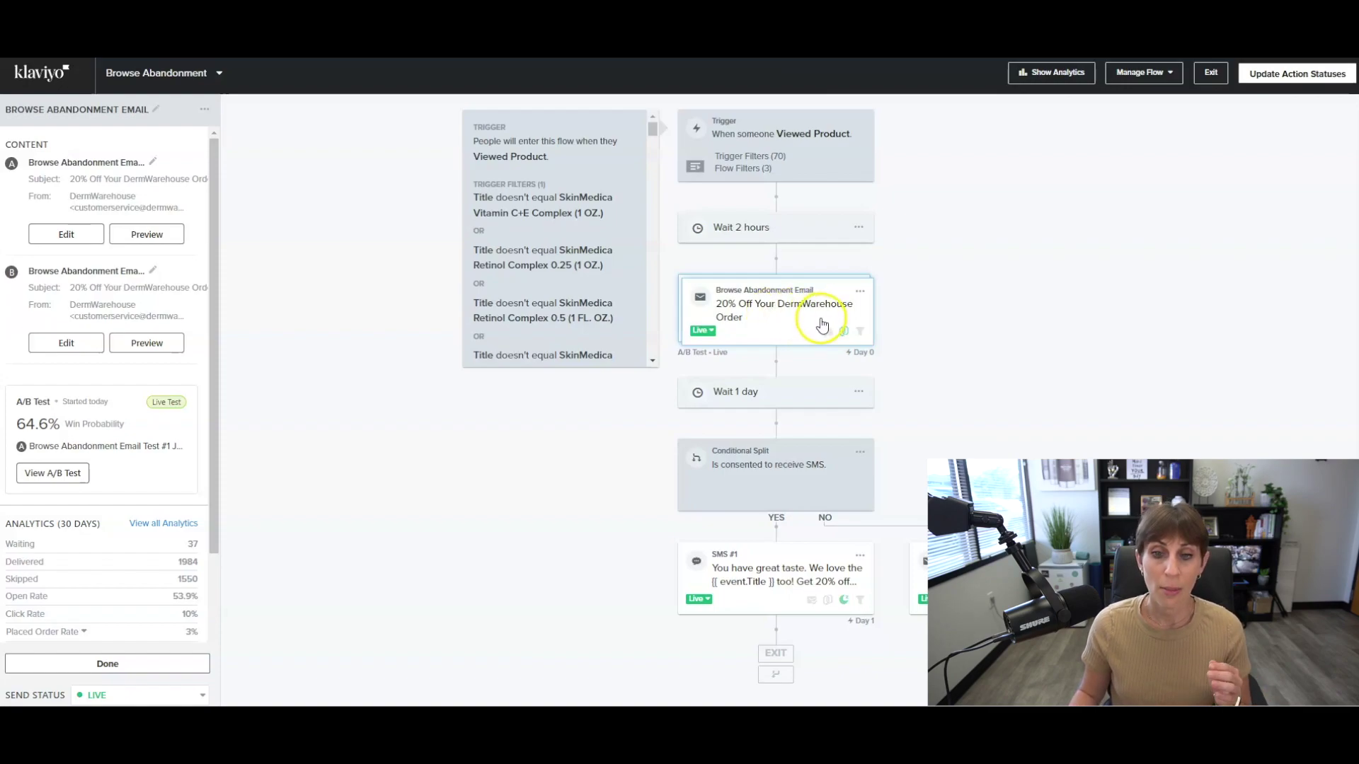
pyautogui.click(782, 316)
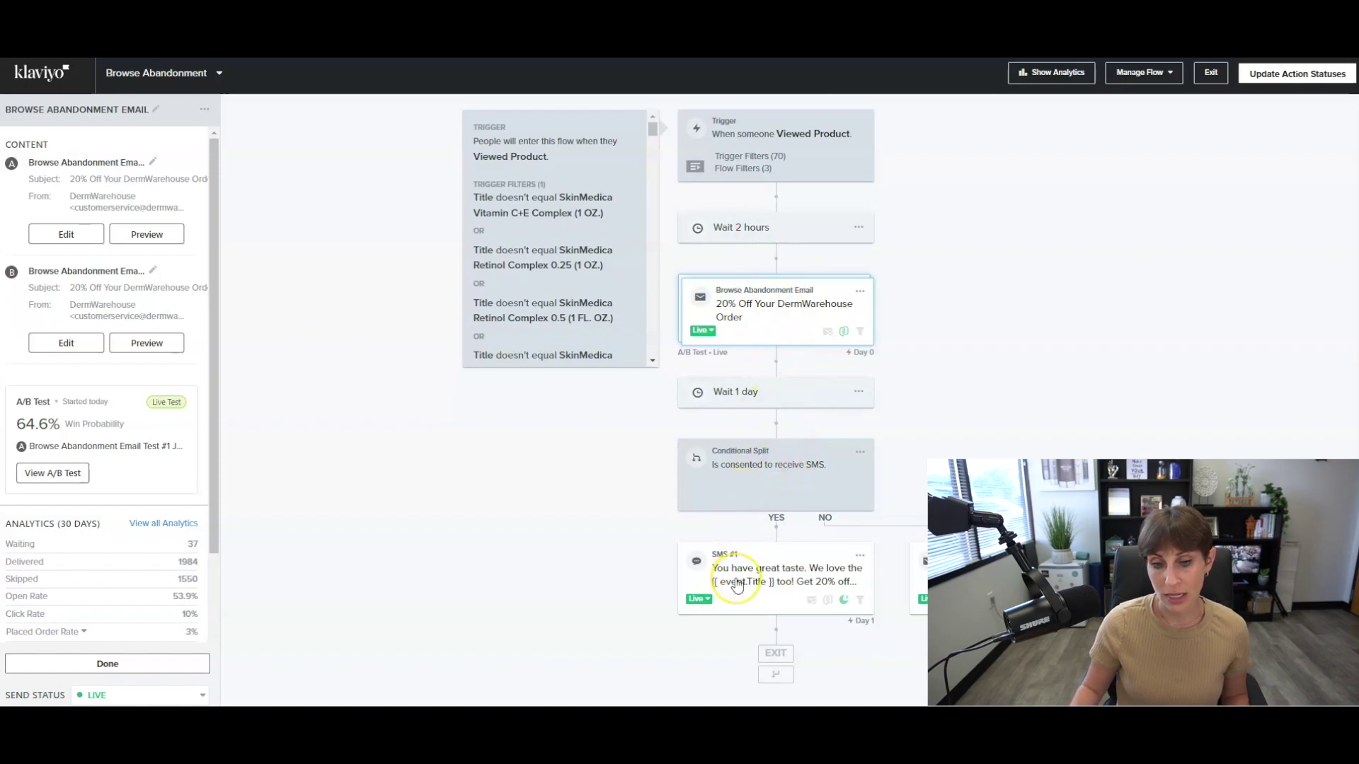
pyautogui.click(918, 525)
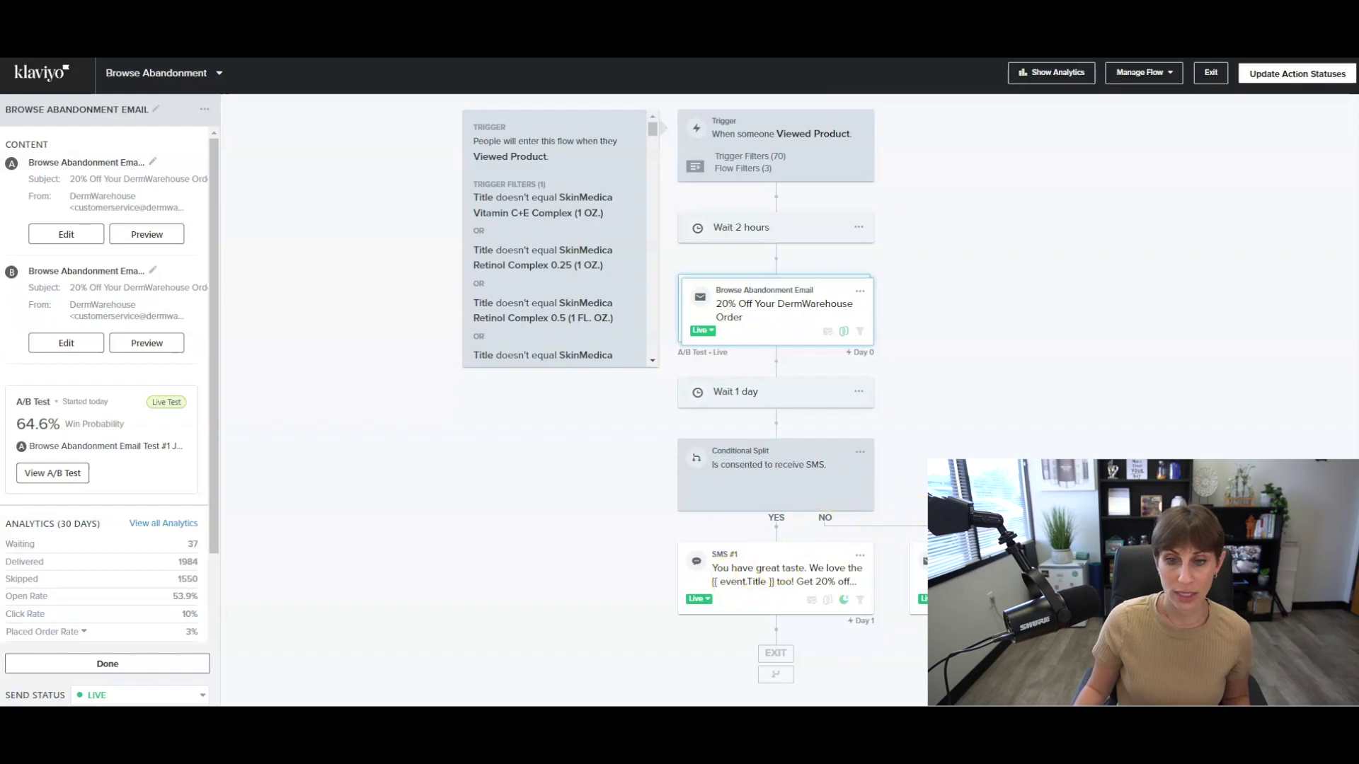
pyautogui.click(721, 400)
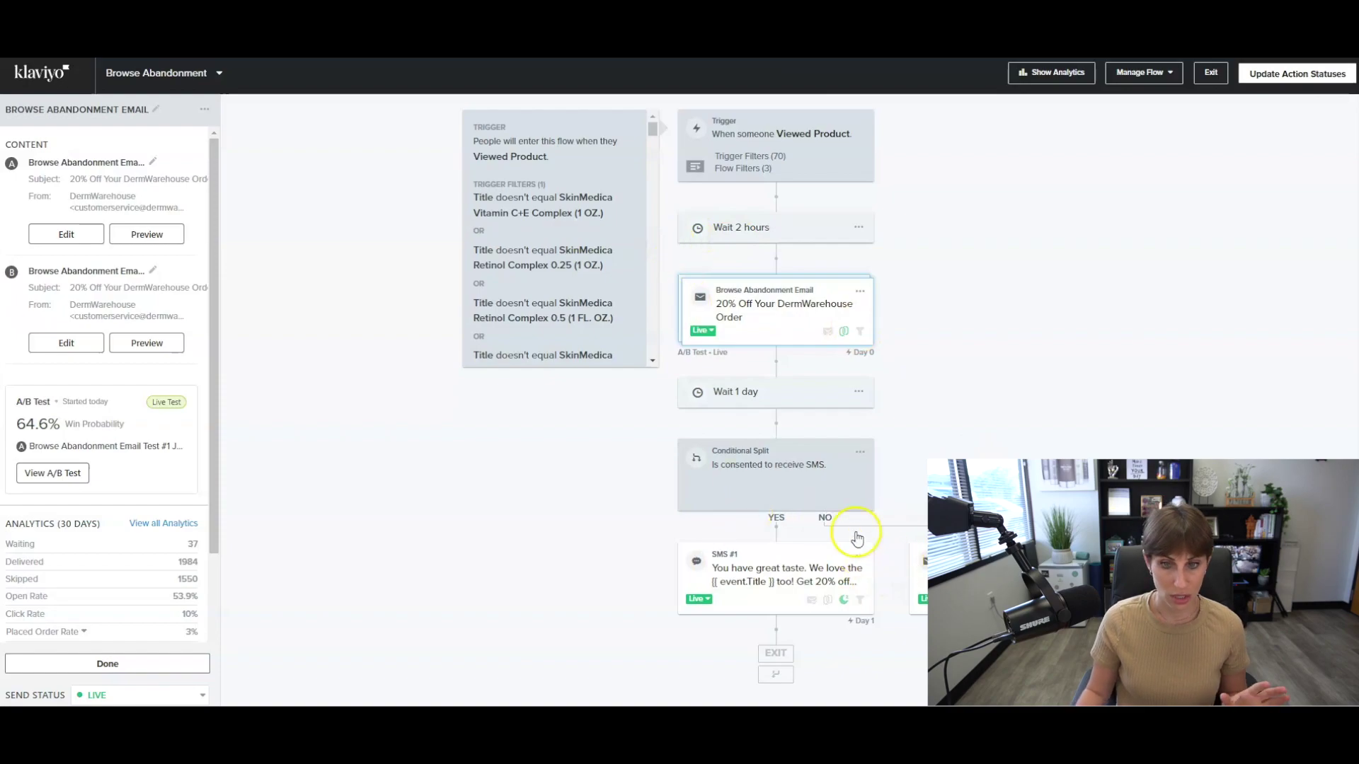
pyautogui.click(827, 323)
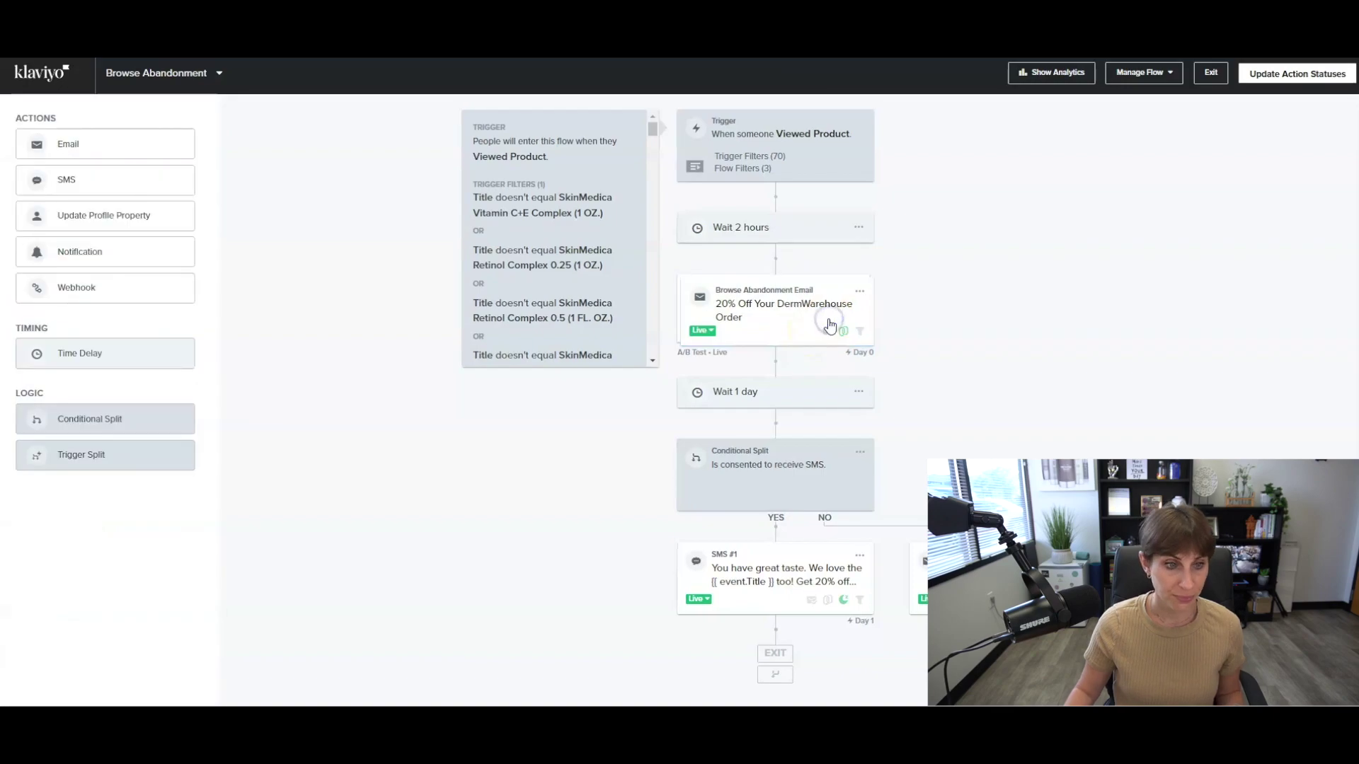
pyautogui.click(795, 316)
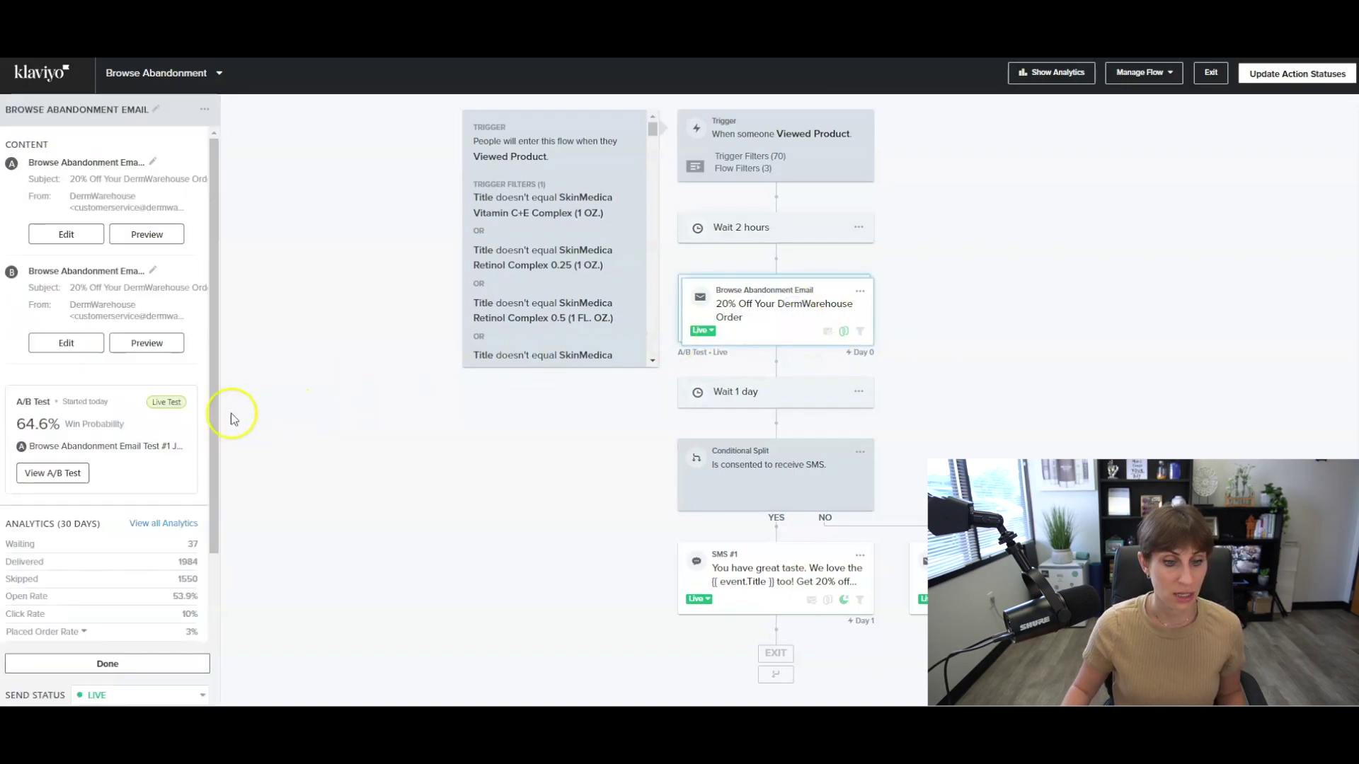
pyautogui.scroll(-2, 167, 418)
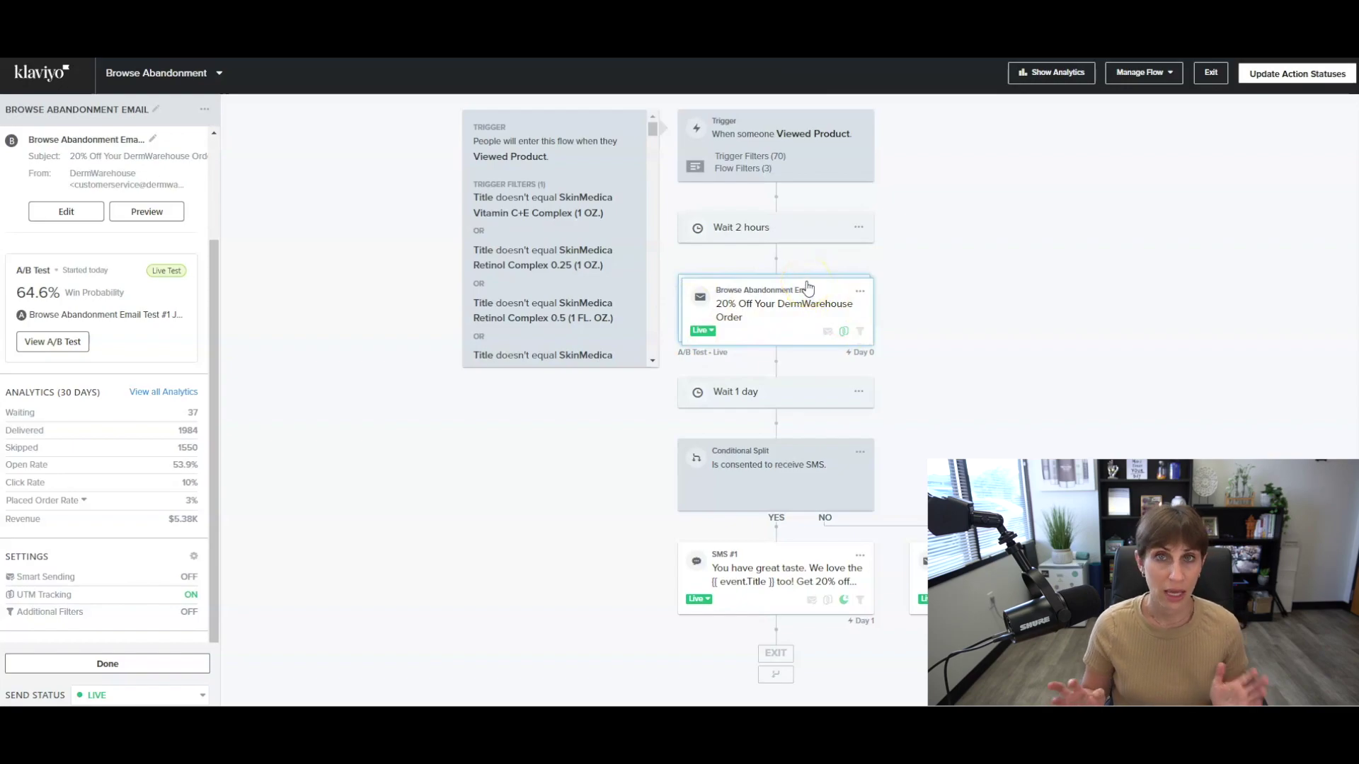
# Open the Browse Abandonment Email for editing to view its A/B test message content.
pyautogui.click(860, 295)
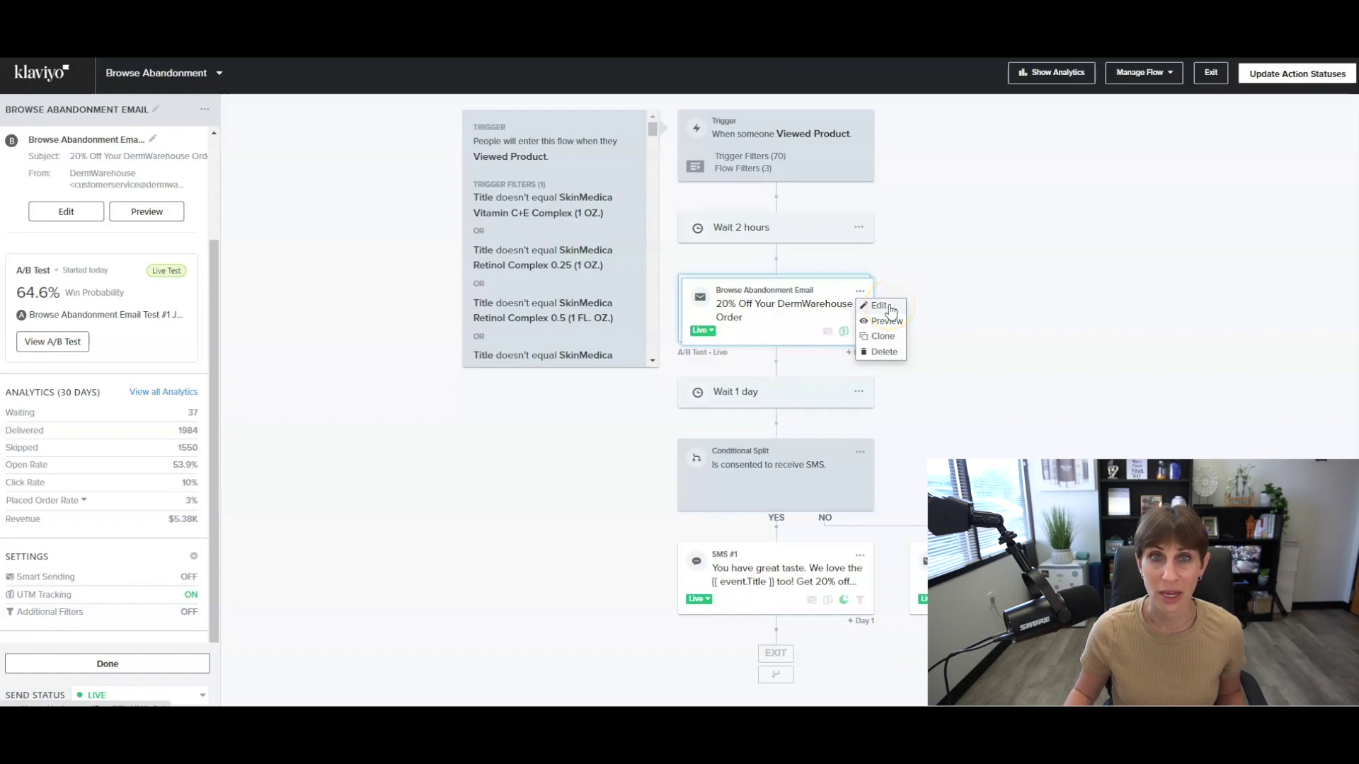
pyautogui.click(889, 306)
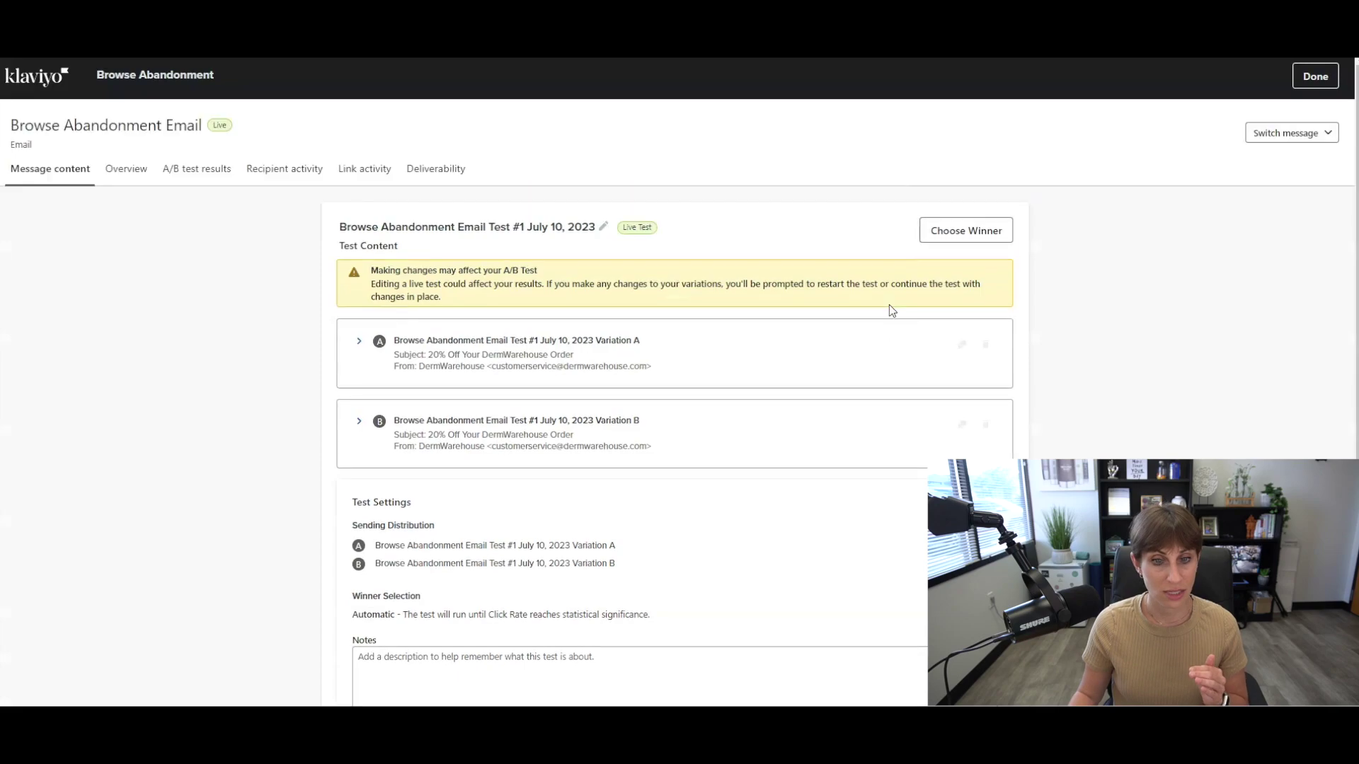
# Open Variation A of the Browse Abandonment Email in the email editor, choosing to continue the current A/B test.
pyautogui.click(880, 343)
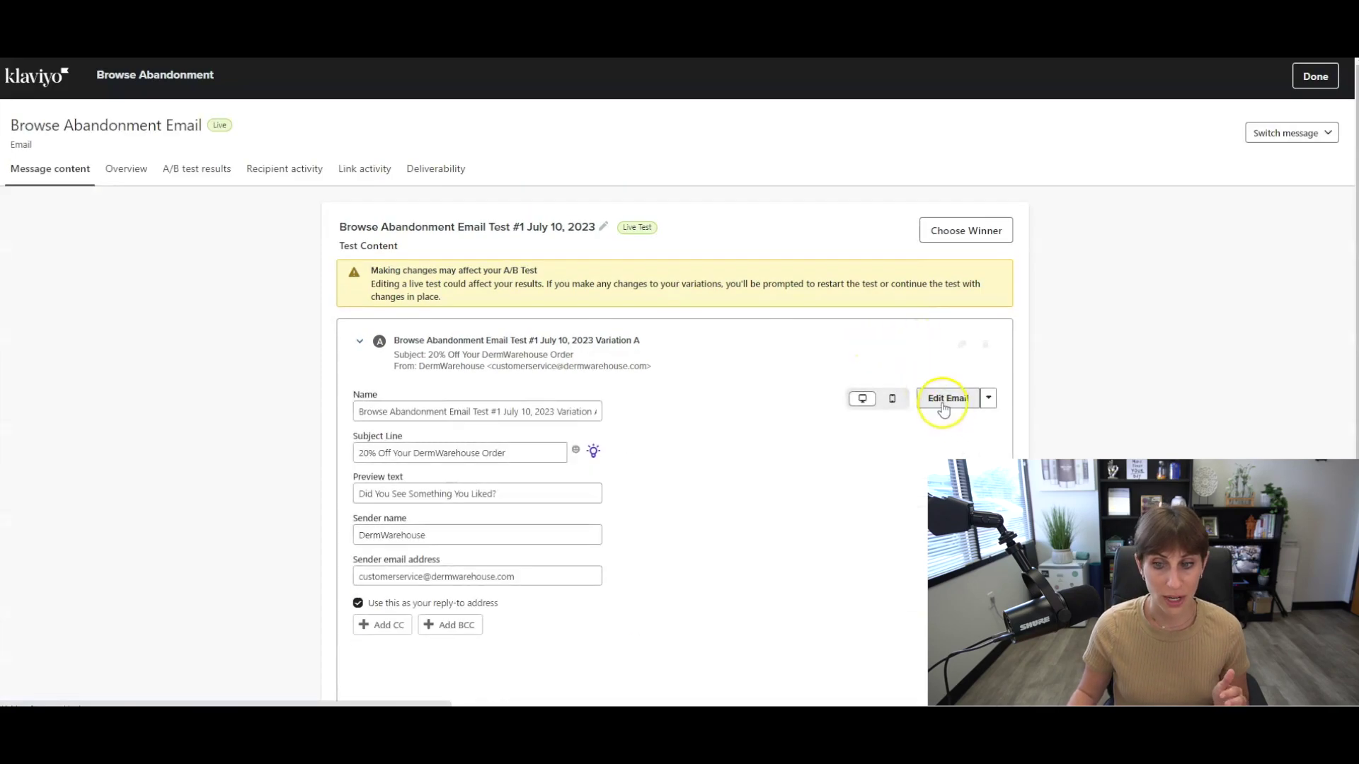
pyautogui.click(943, 400)
pyautogui.click(757, 268)
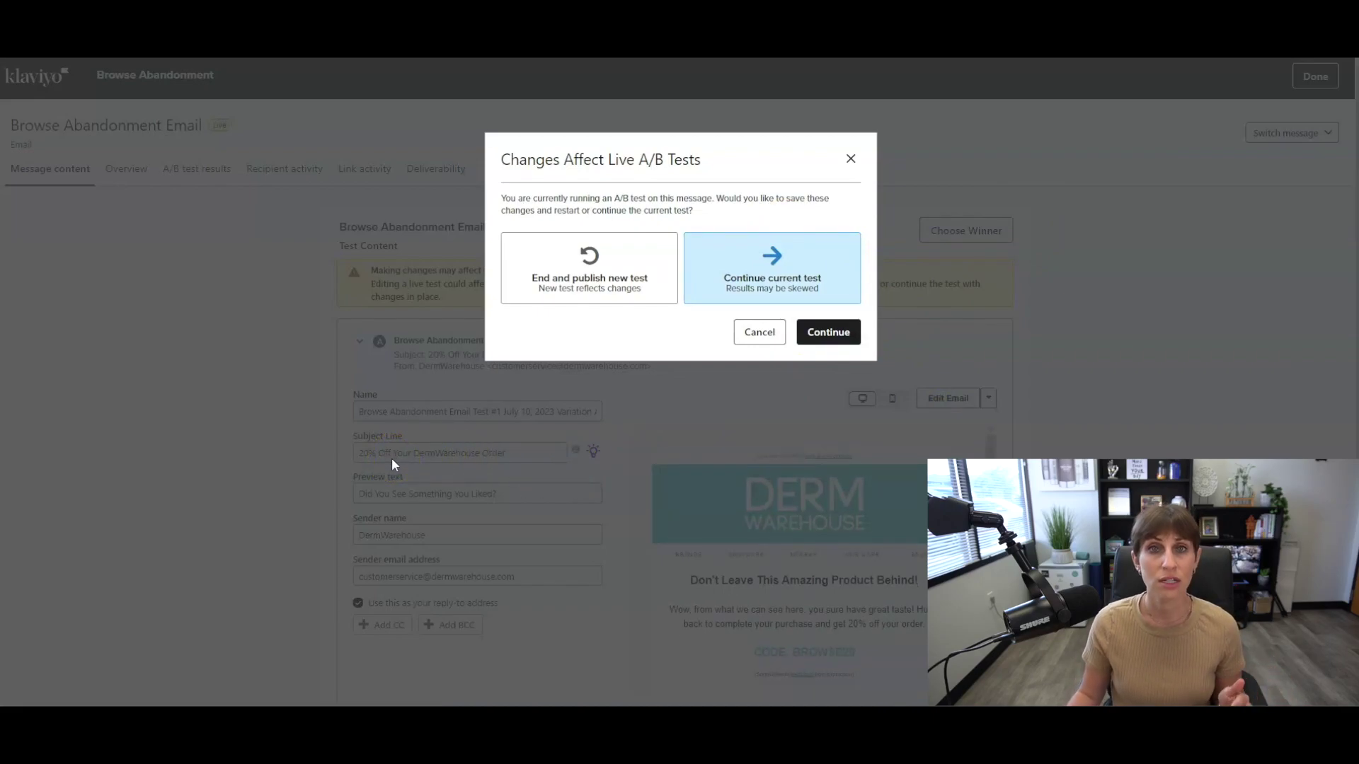
pyautogui.click(832, 333)
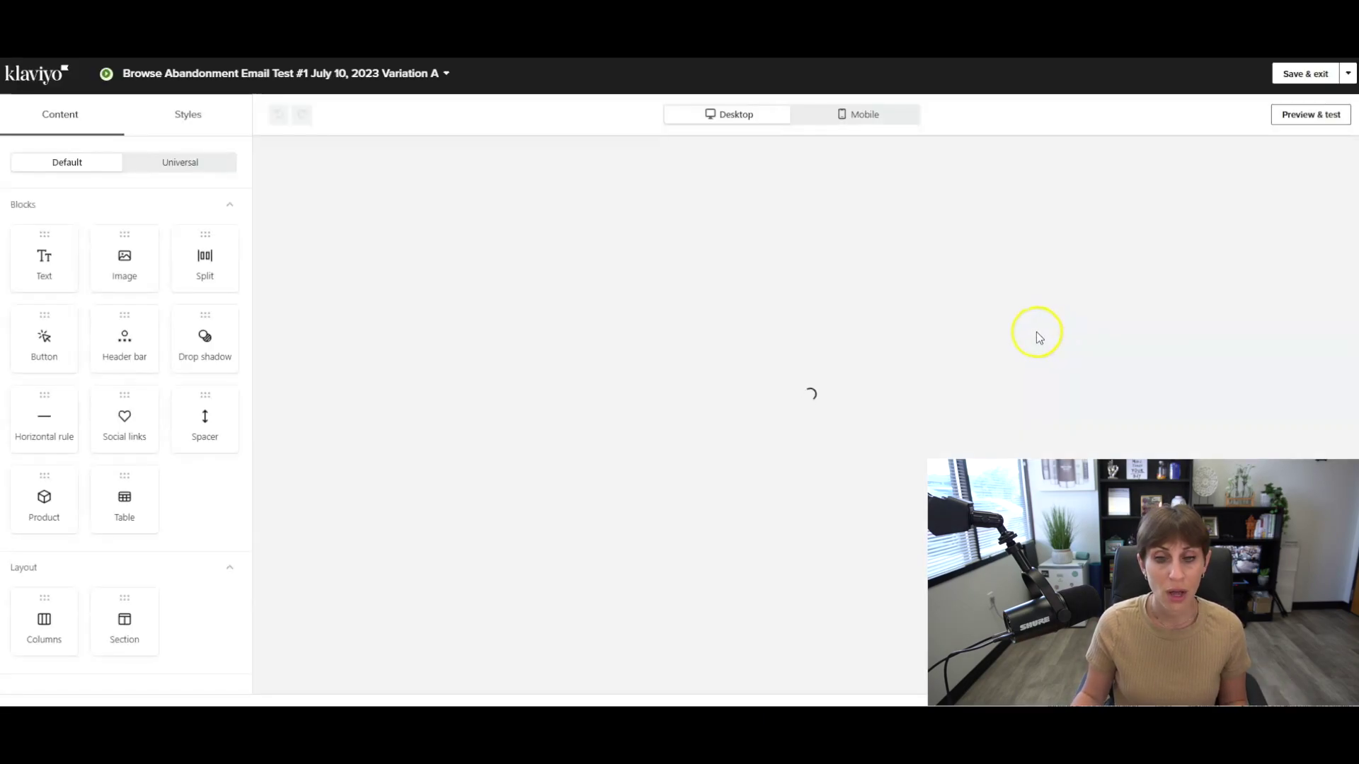
# Review Variation A's layout and the settings of its "You might also like" dynamic product block, then save and exit the email.
pyautogui.scroll(-3, 1030, 337)
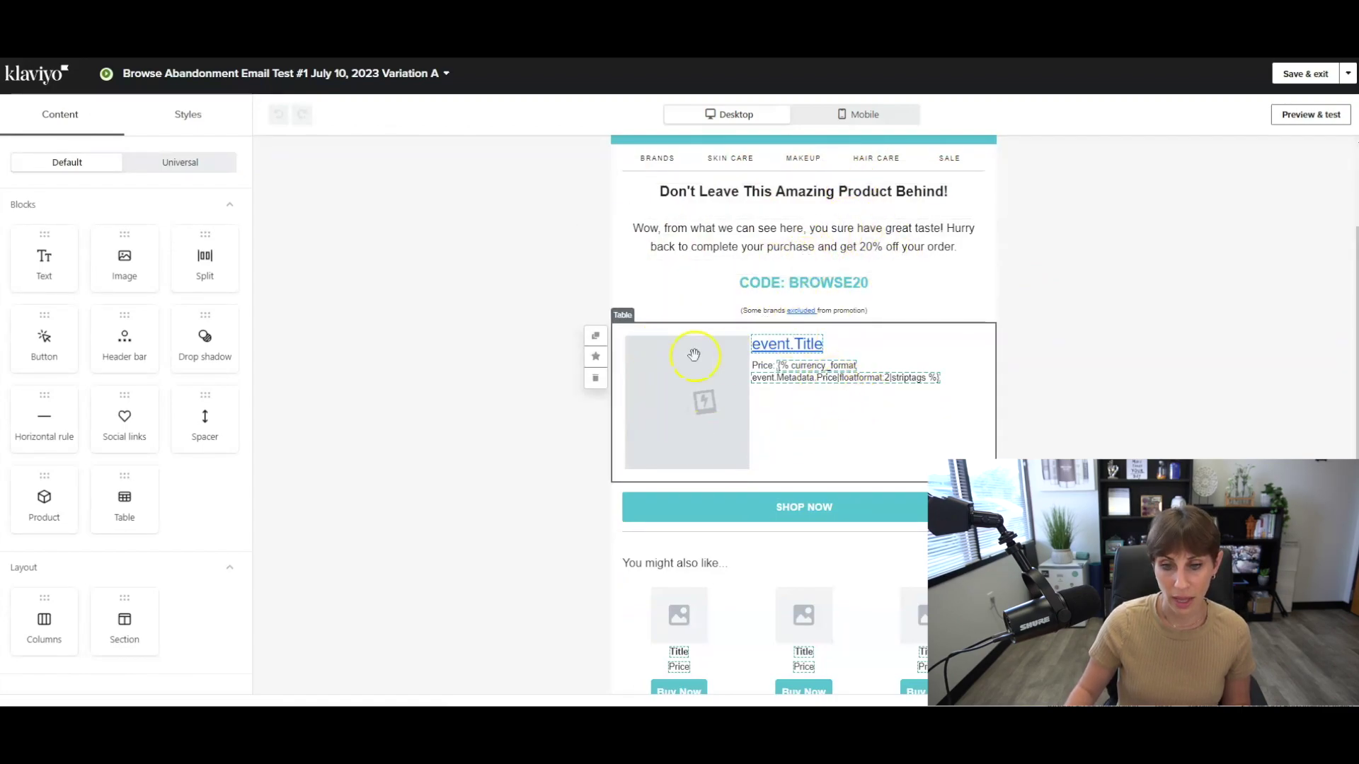
pyautogui.scroll(-3, 915, 435)
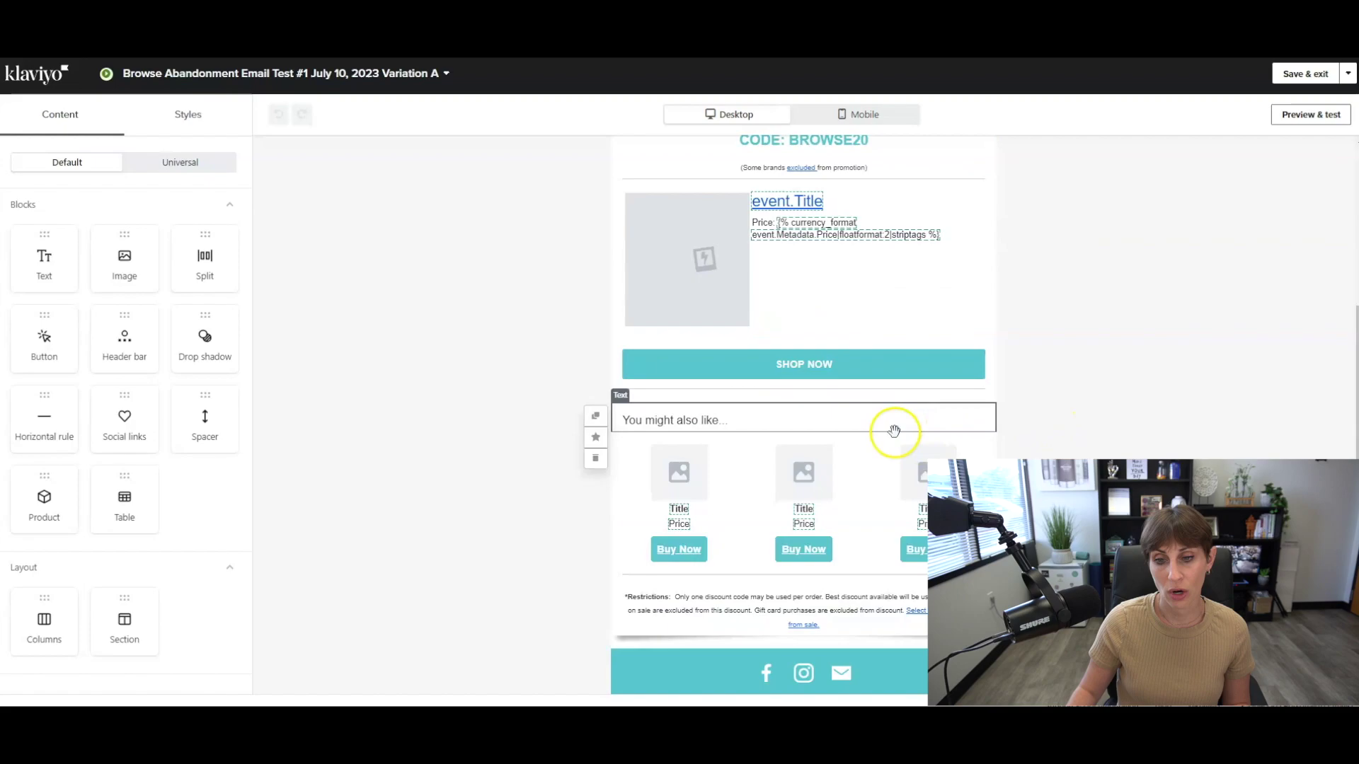
pyautogui.click(869, 484)
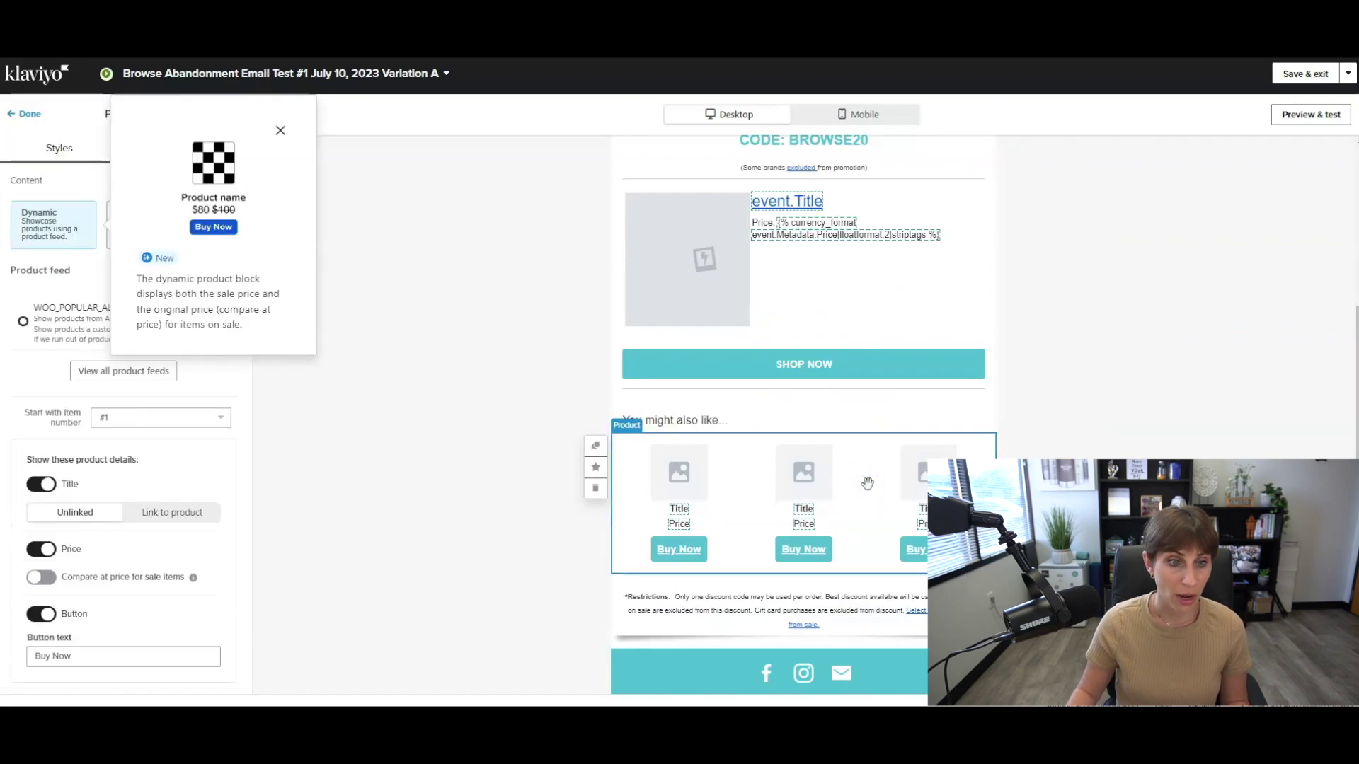
pyautogui.click(281, 130)
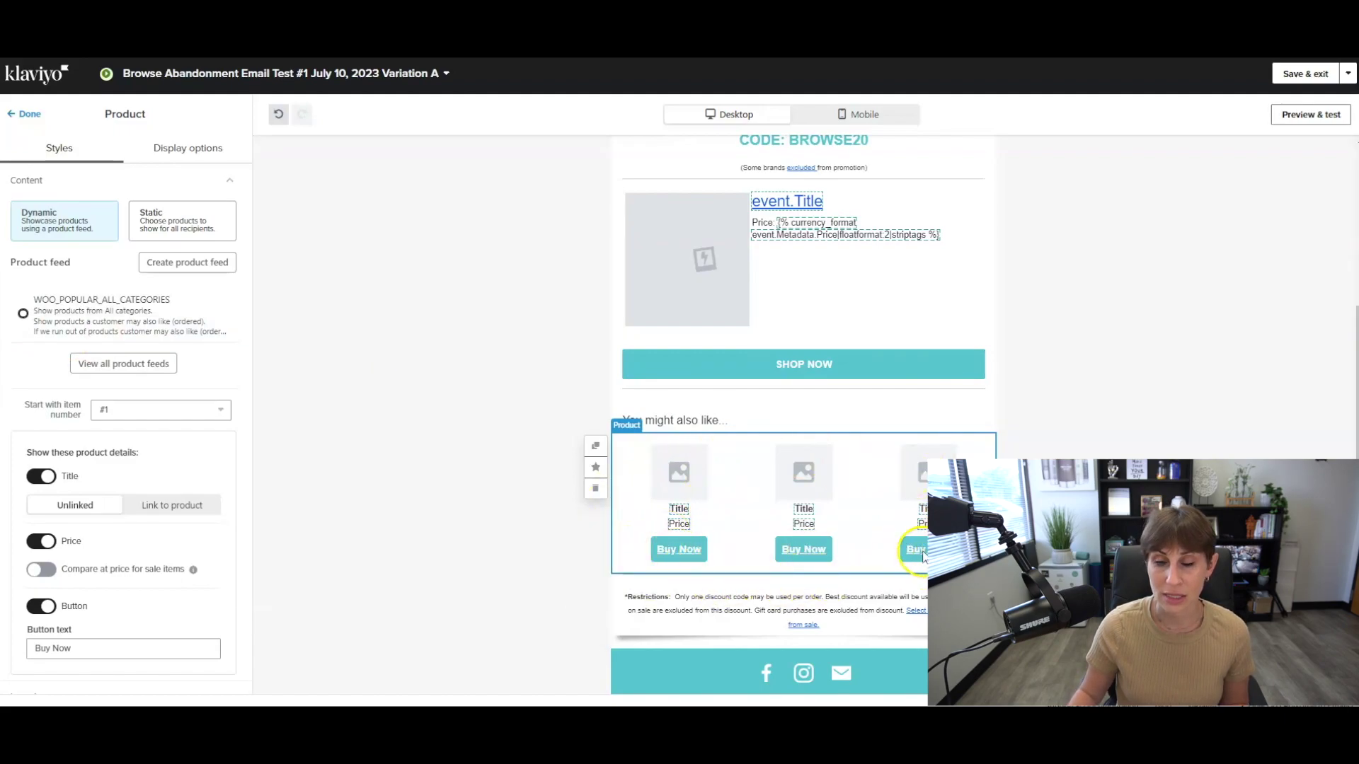
pyautogui.click(1306, 73)
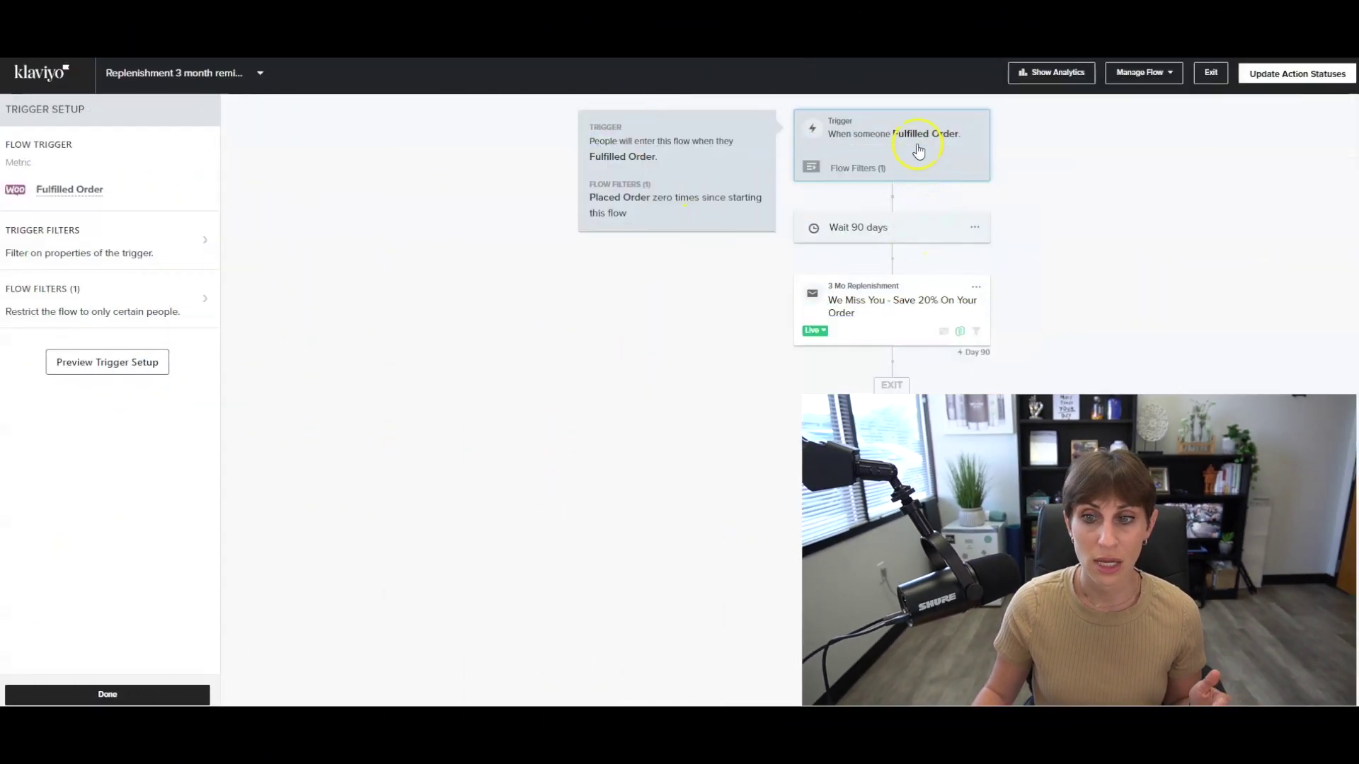
# Examine the Fulfilled Order trigger setup and the 3 Mo Replenishment email's details in the three-month replenishment flow.
pyautogui.click(918, 151)
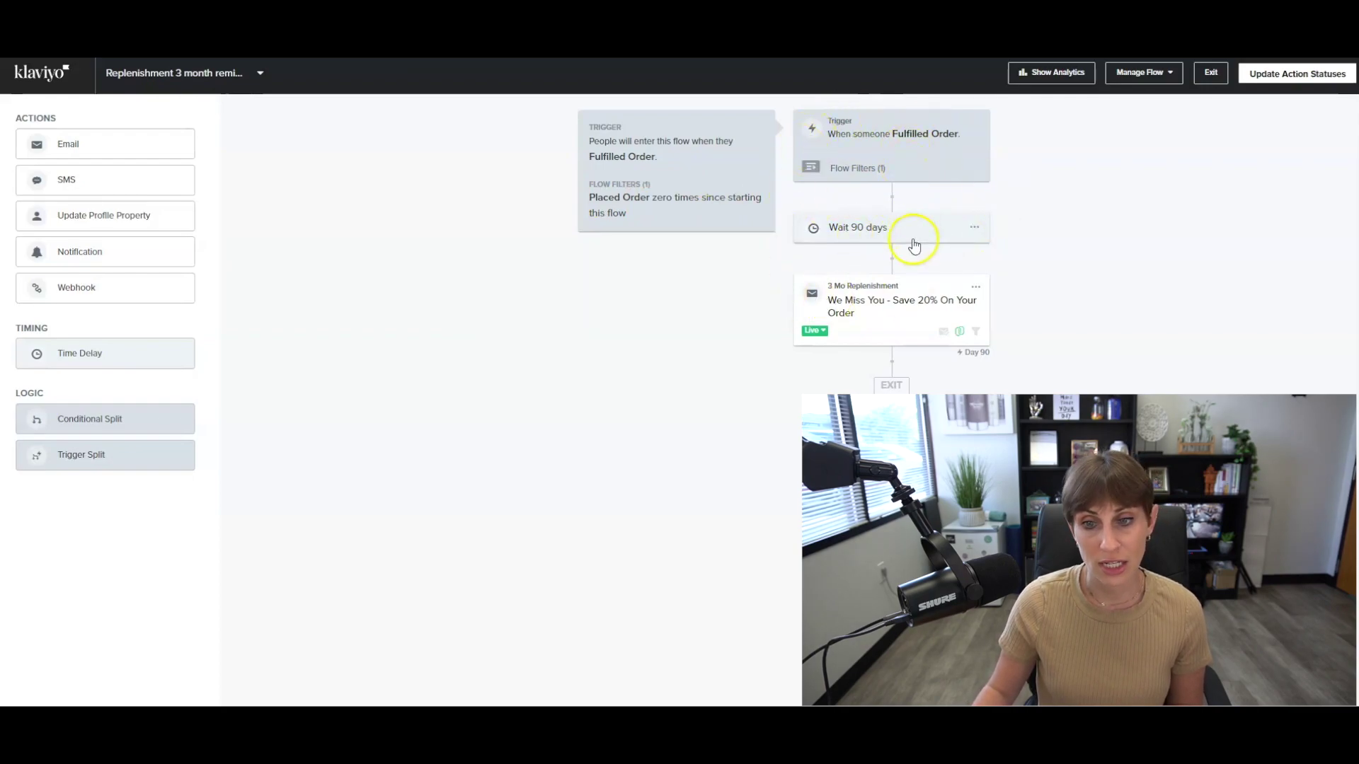
pyautogui.click(892, 312)
pyautogui.click(975, 289)
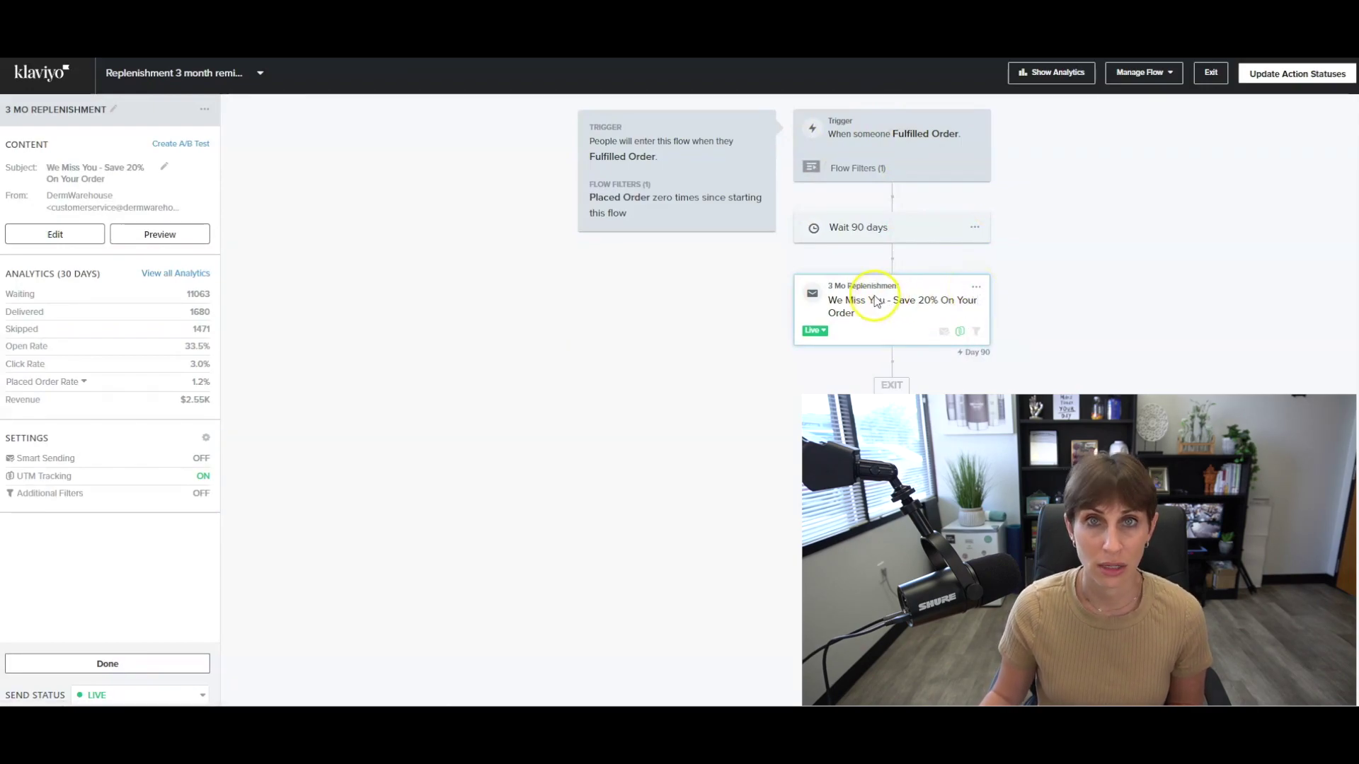
# Open the 3 Mo Replenishment email's content and review its message, discount code and re-order product table.
pyautogui.doubleClick(877, 302)
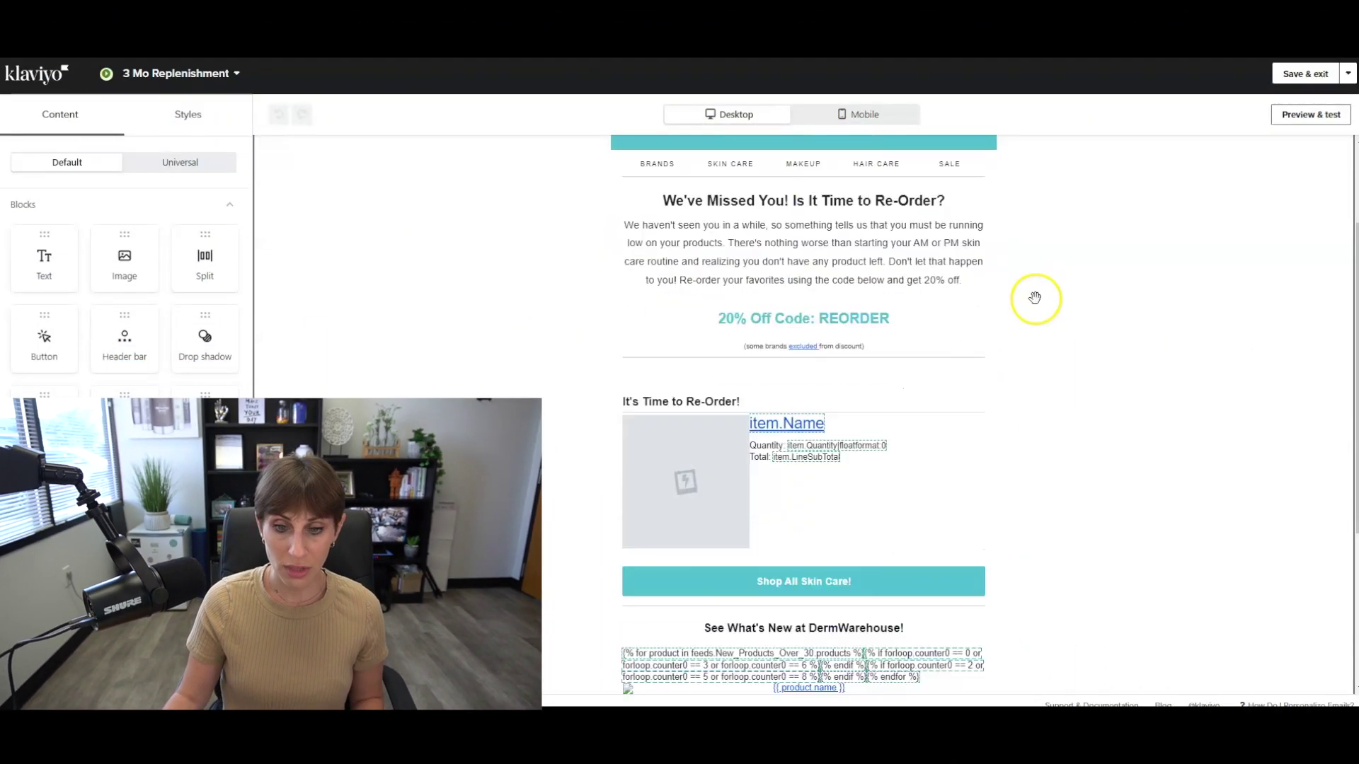
pyautogui.scroll(-1, 895, 515)
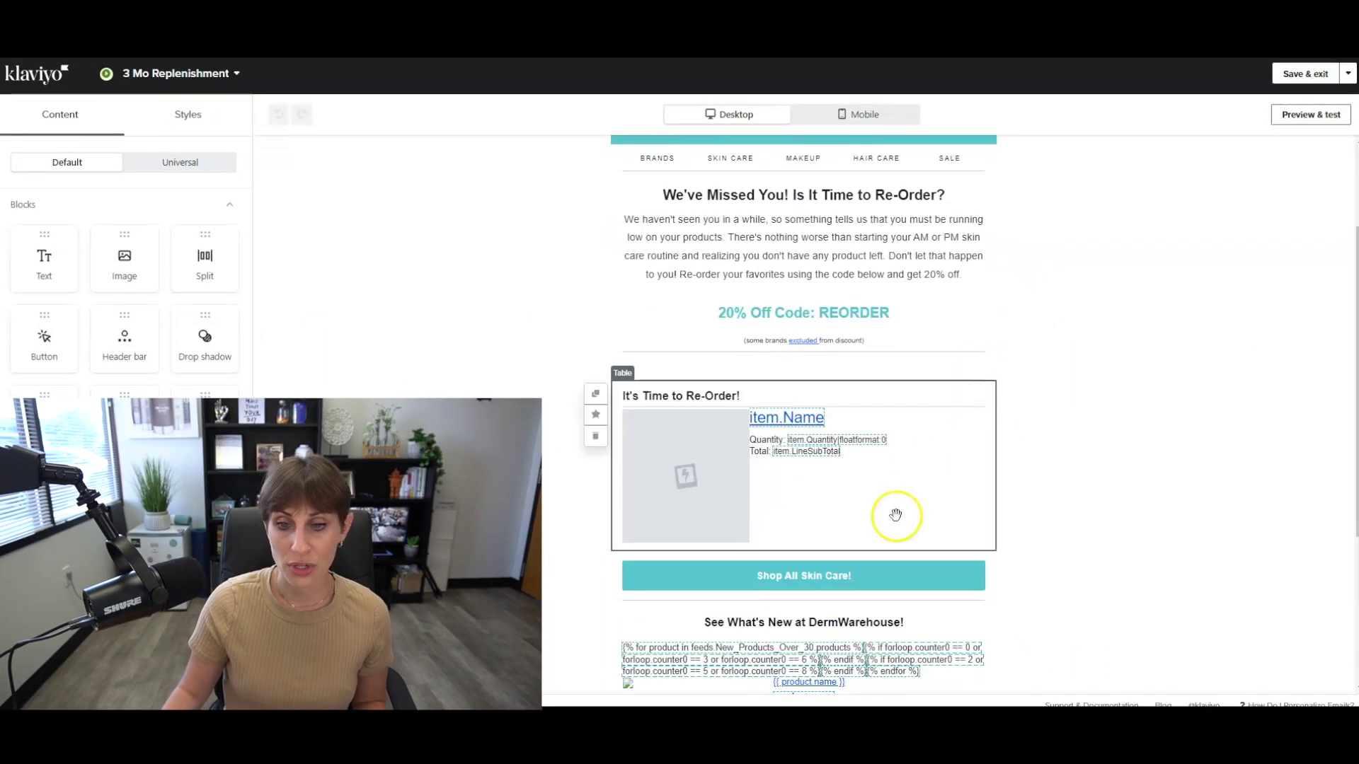
pyautogui.scroll(2, 1052, 503)
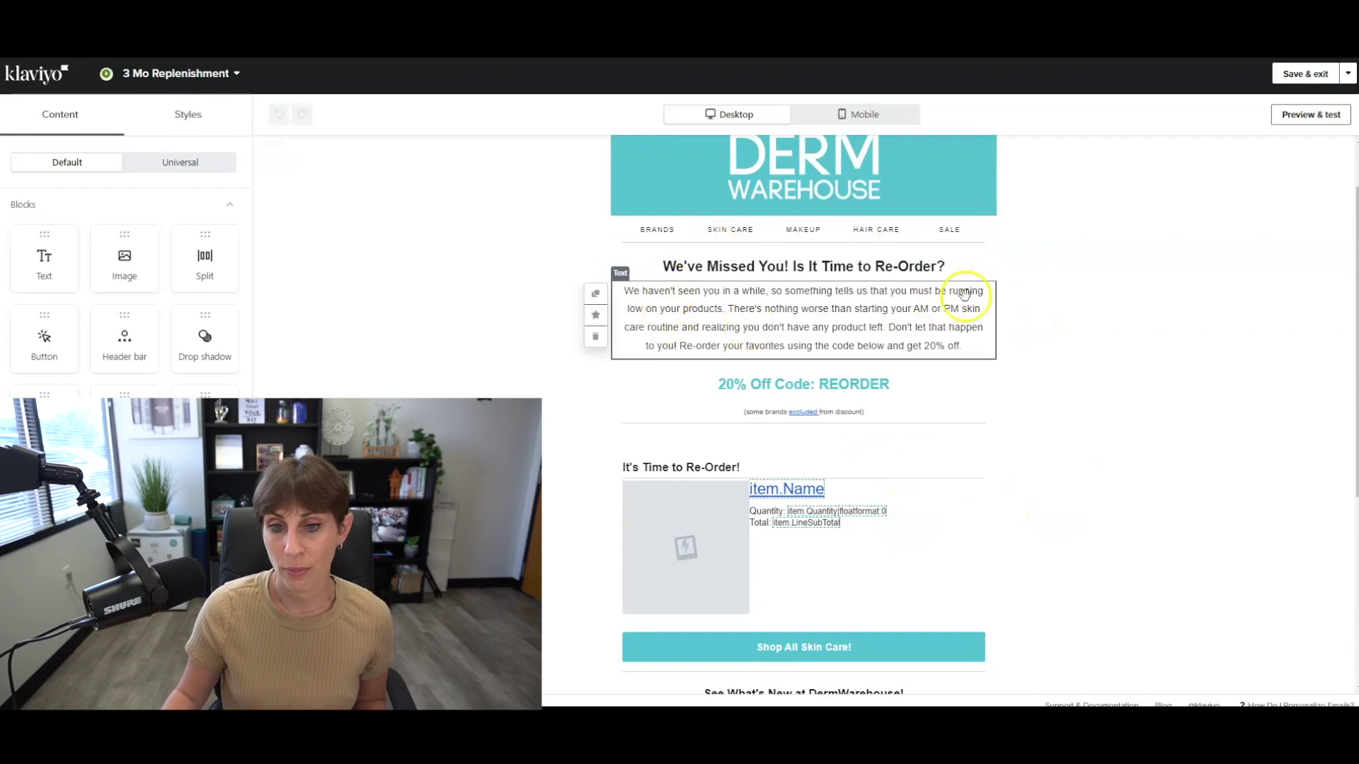